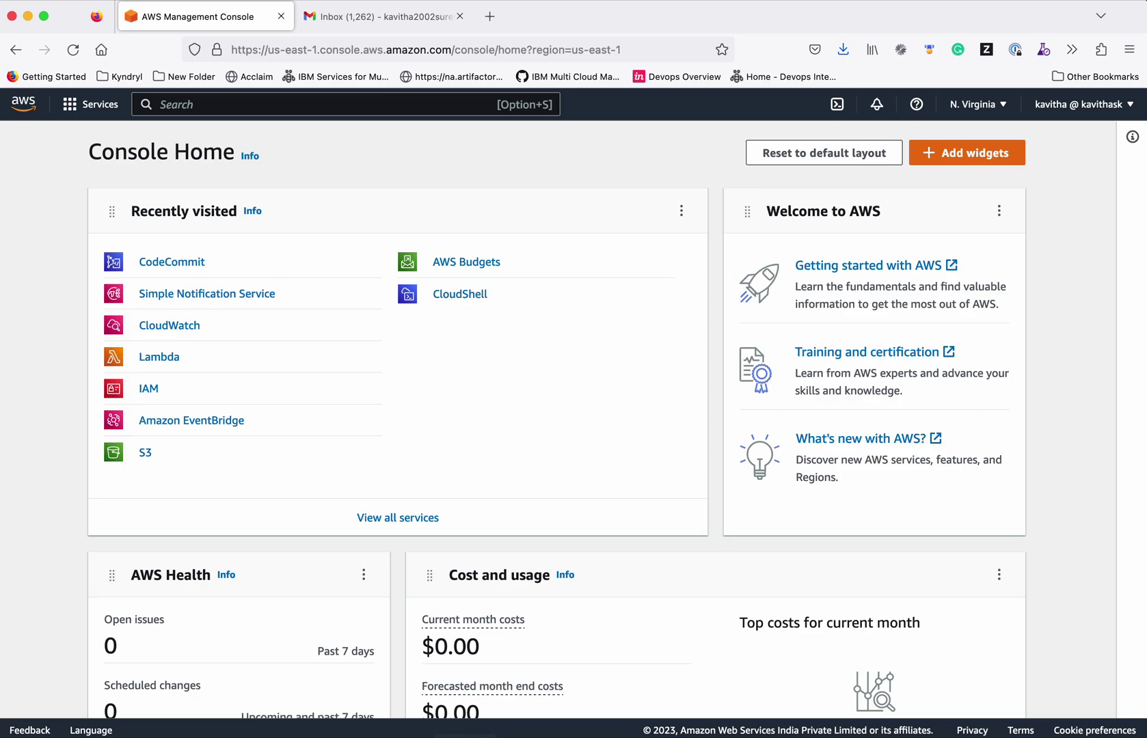
- Open CodeCommit from the Recently visited services on Console Home
{"action": "left_click", "coordinate": [178, 265]}
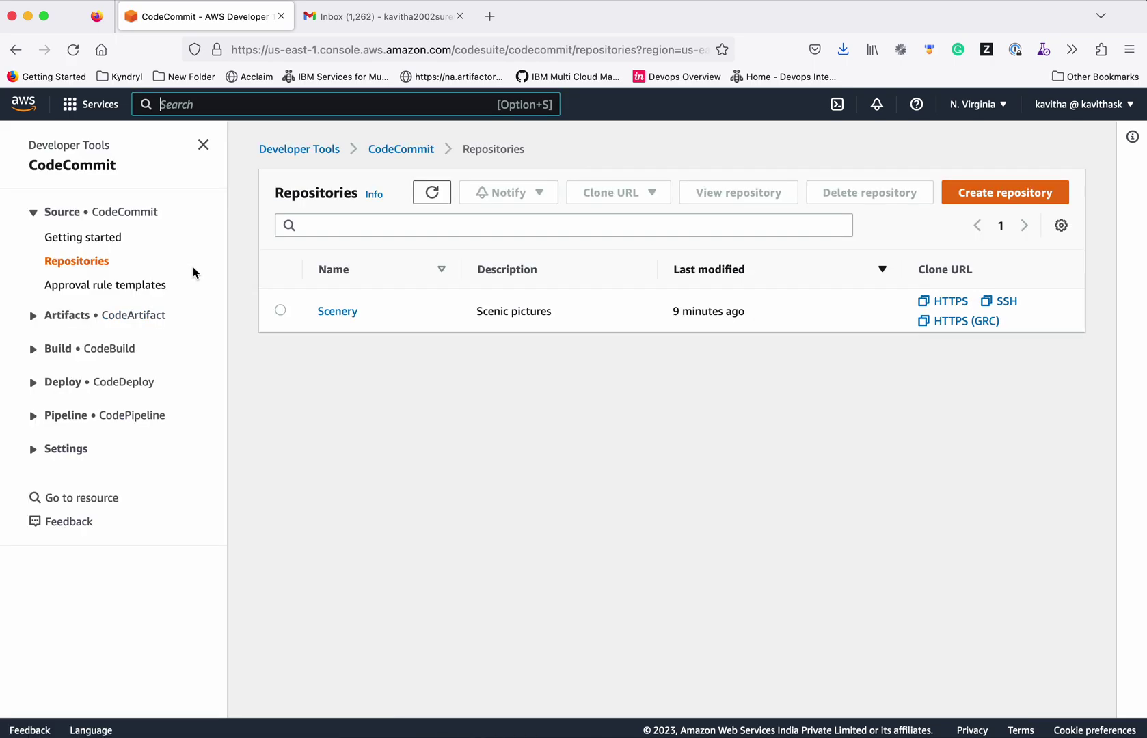
- Open the Scenery repository's settings and check its Notifications tab, which has no rules
{"action": "left_click", "coordinate": [338, 310]}
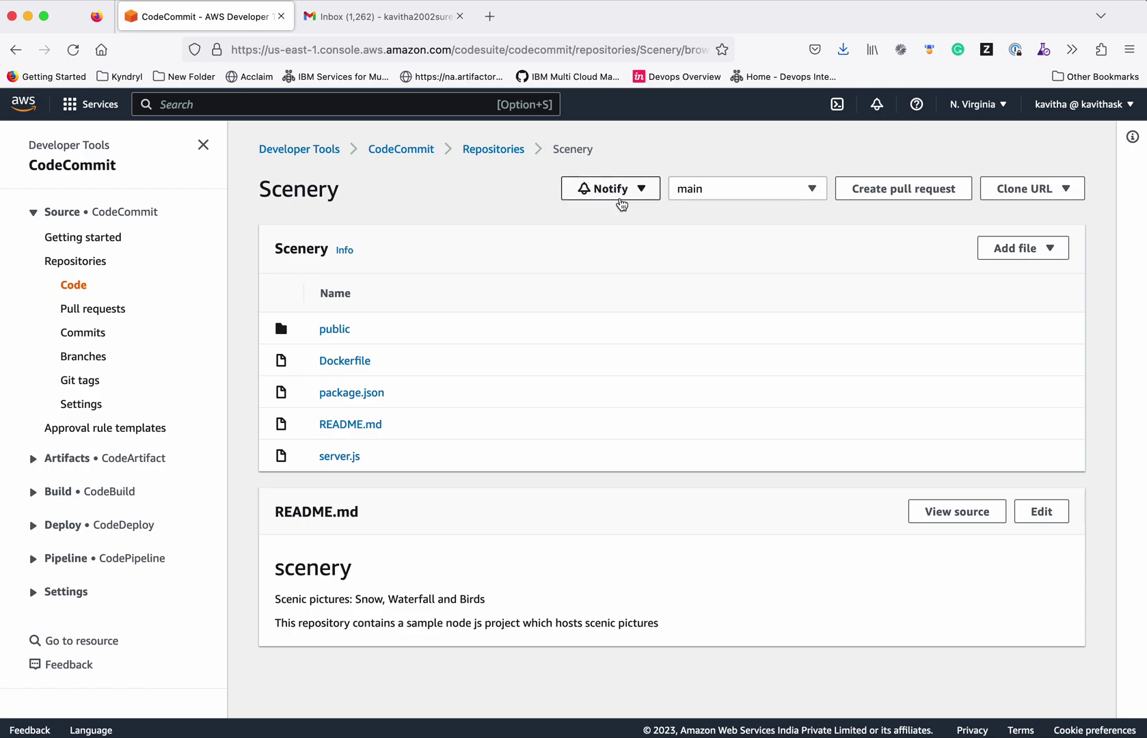
{"action": "left_click", "coordinate": [645, 192]}
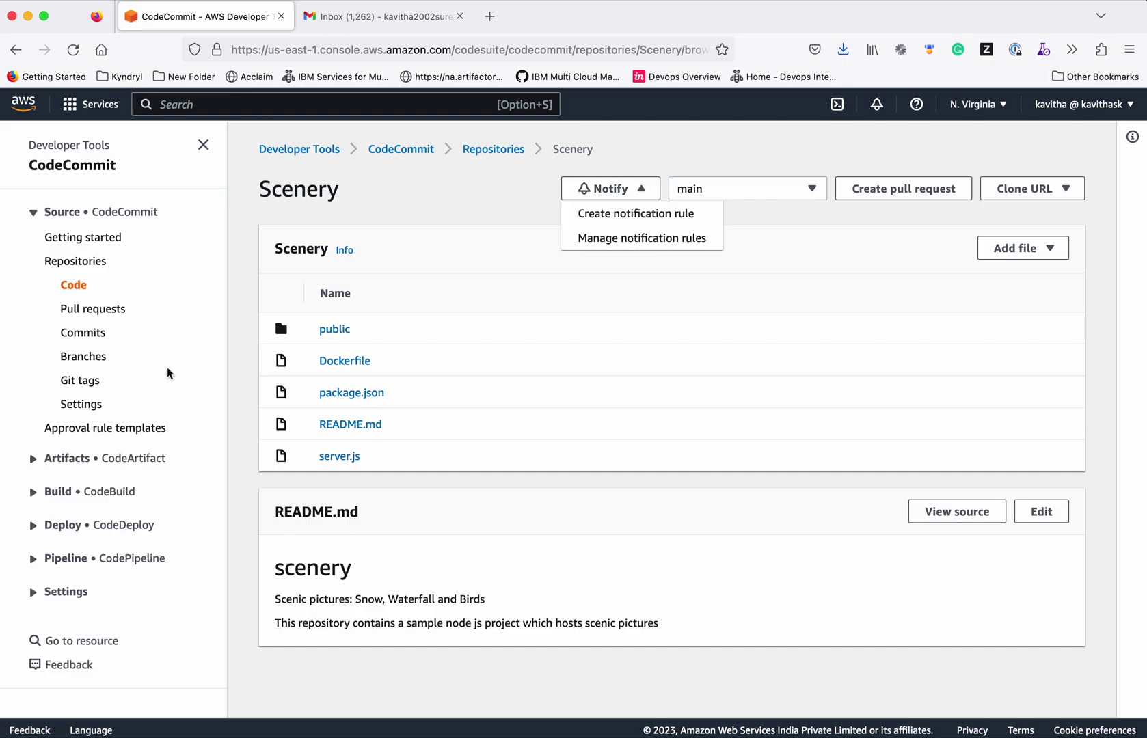
{"action": "left_click", "coordinate": [82, 405]}
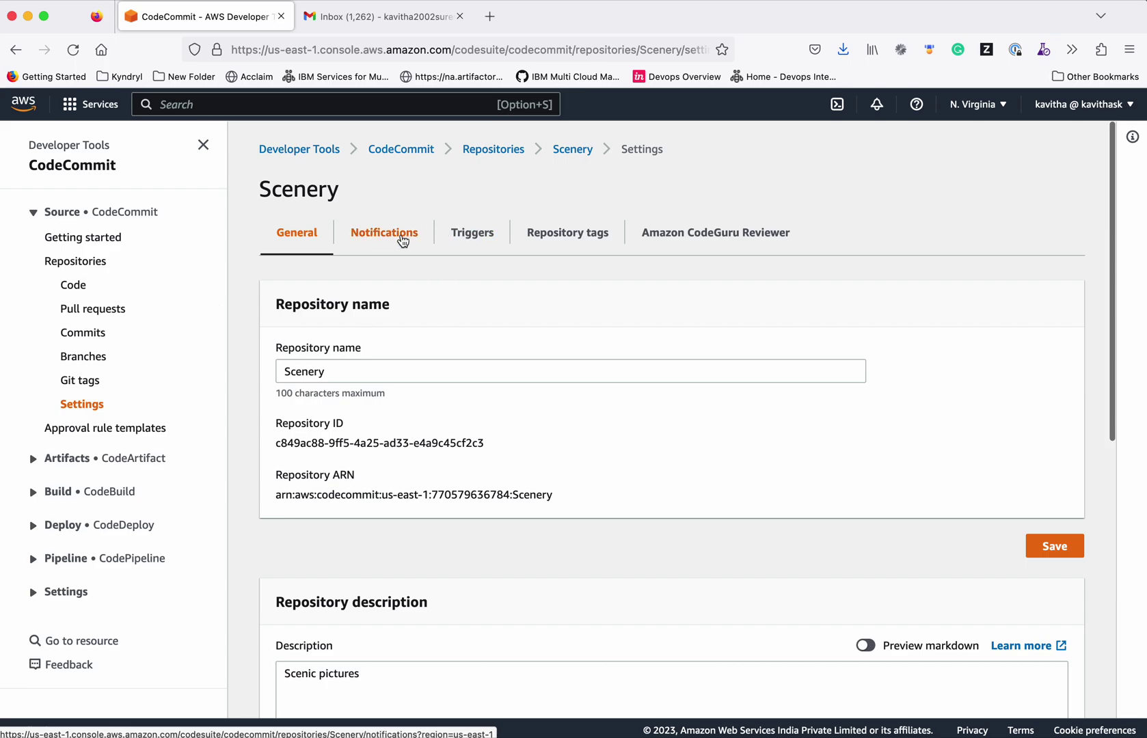
{"action": "left_click", "coordinate": [384, 232]}
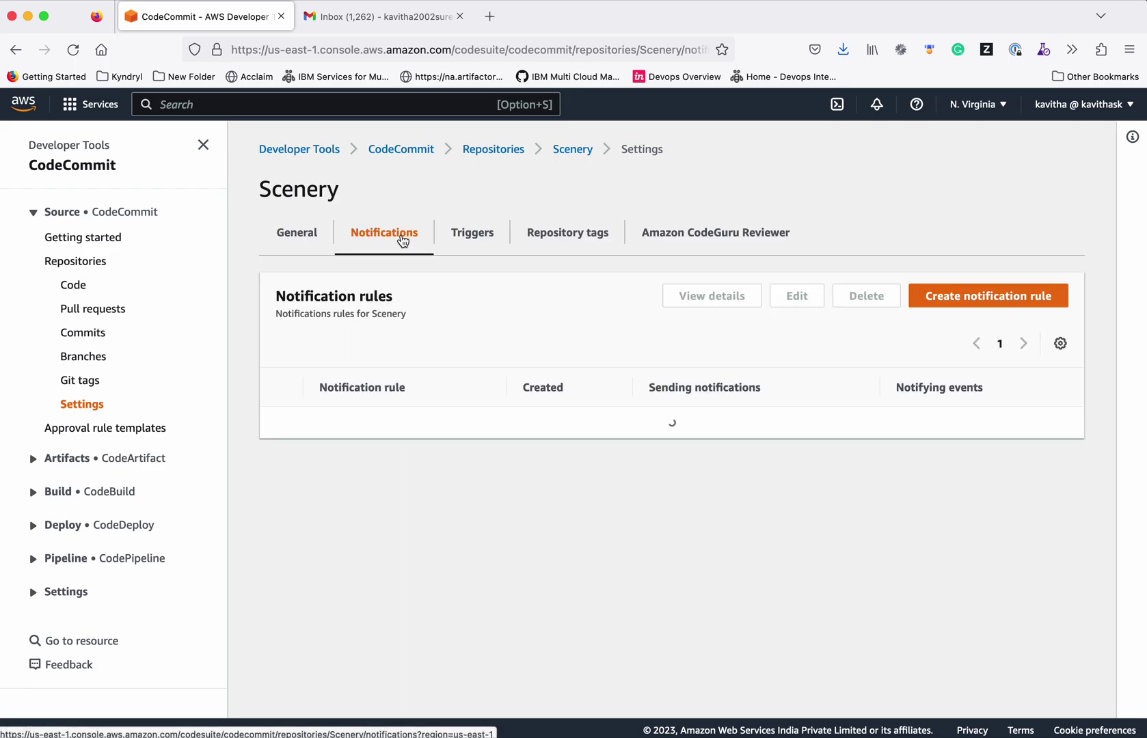
- Start a notification rule named DemoNotification with Basic detail and all events selected
{"action": "left_click", "coordinate": [982, 303]}
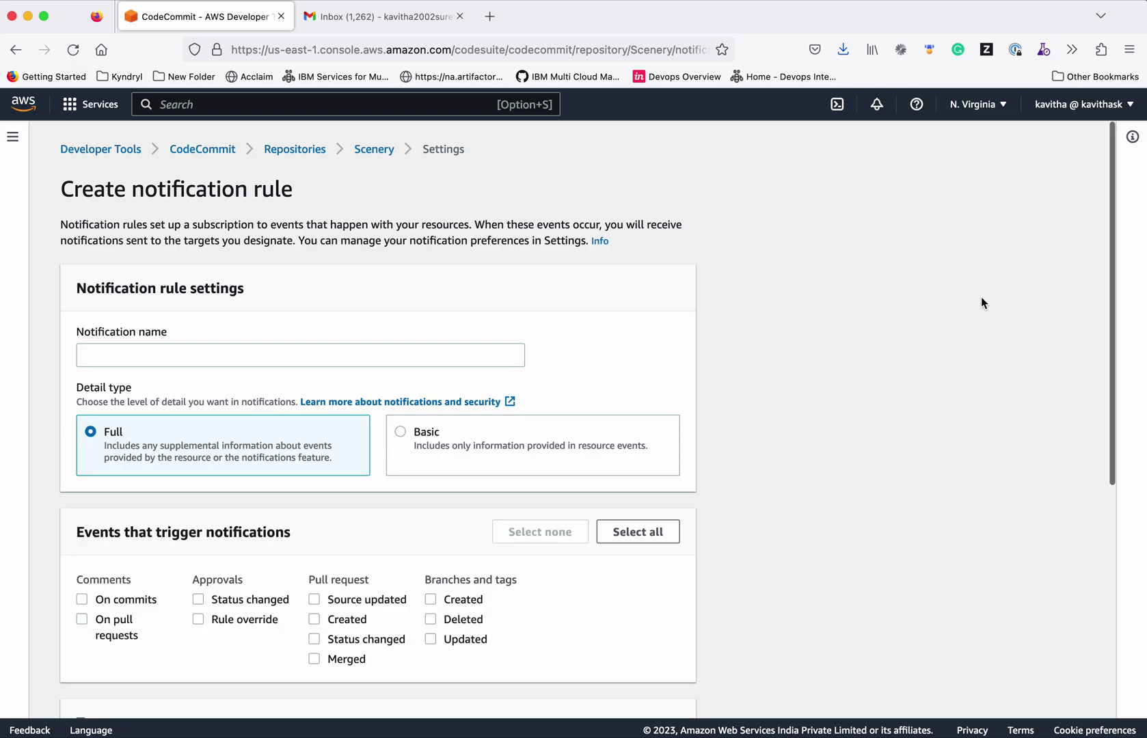
{"action": "left_click", "coordinate": [473, 355]}
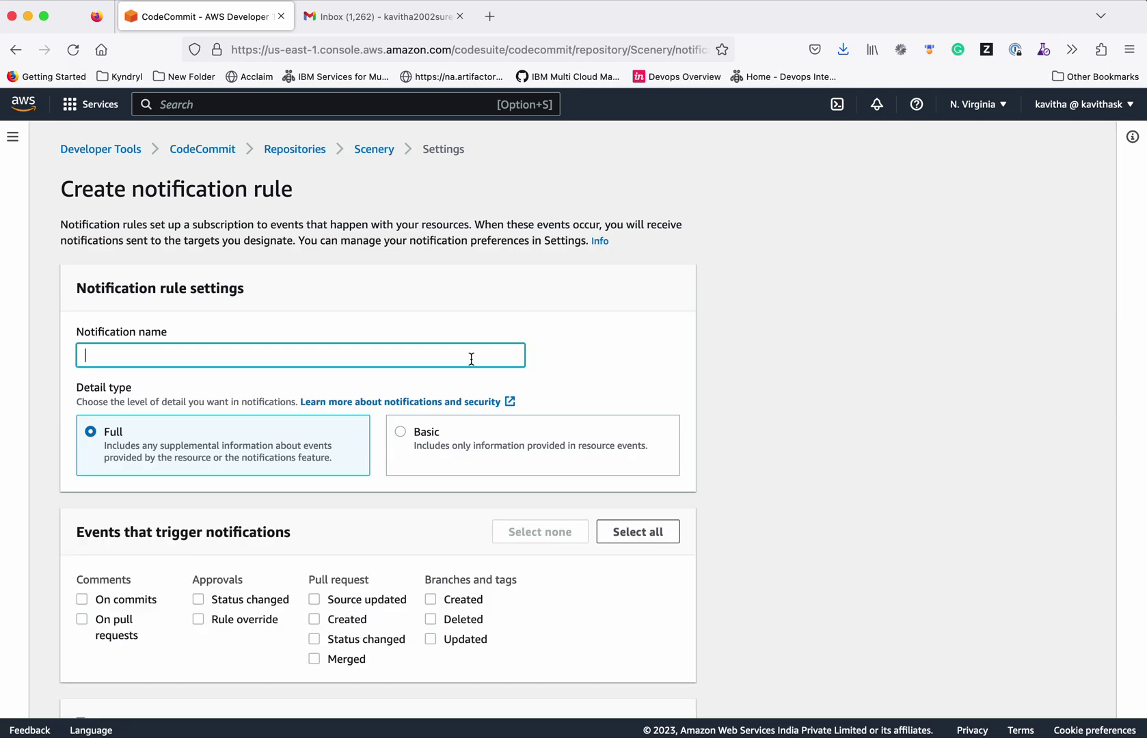
{"action": "type", "text": "DemoNot"}
{"action": "type", "text": "ification"}
{"action": "left_click", "coordinate": [402, 432]}
{"action": "scroll", "coordinate": [331, 416], "scroll_direction": "down", "scroll_amount": 3}
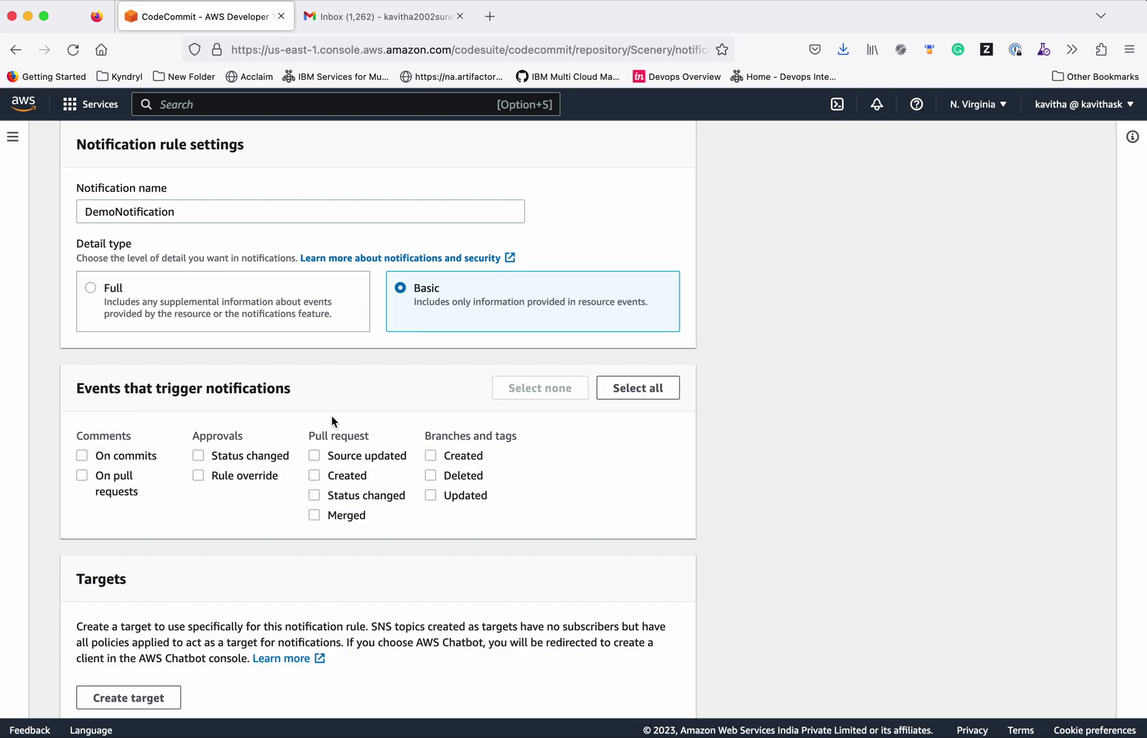
{"action": "left_click", "coordinate": [645, 391]}
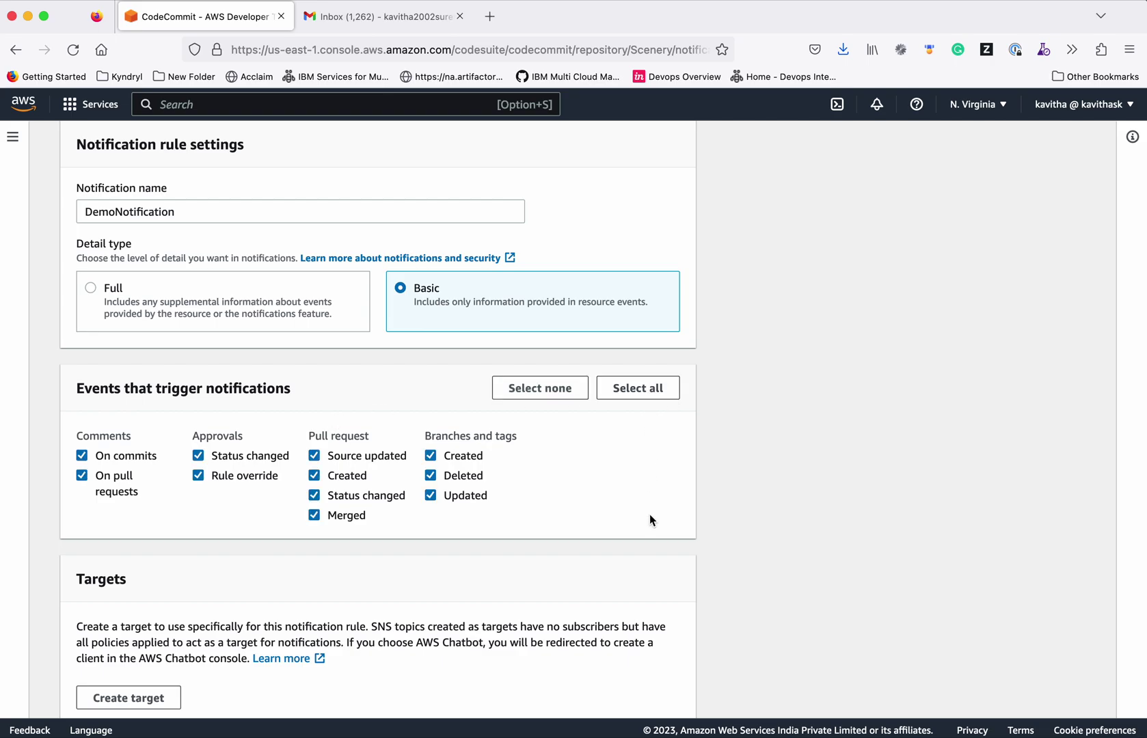
{"action": "scroll", "coordinate": [650, 515], "scroll_direction": "down", "scroll_amount": 5}
- Create a new SNS topic as the DemoNotification rule's target
{"action": "left_click", "coordinate": [128, 483]}
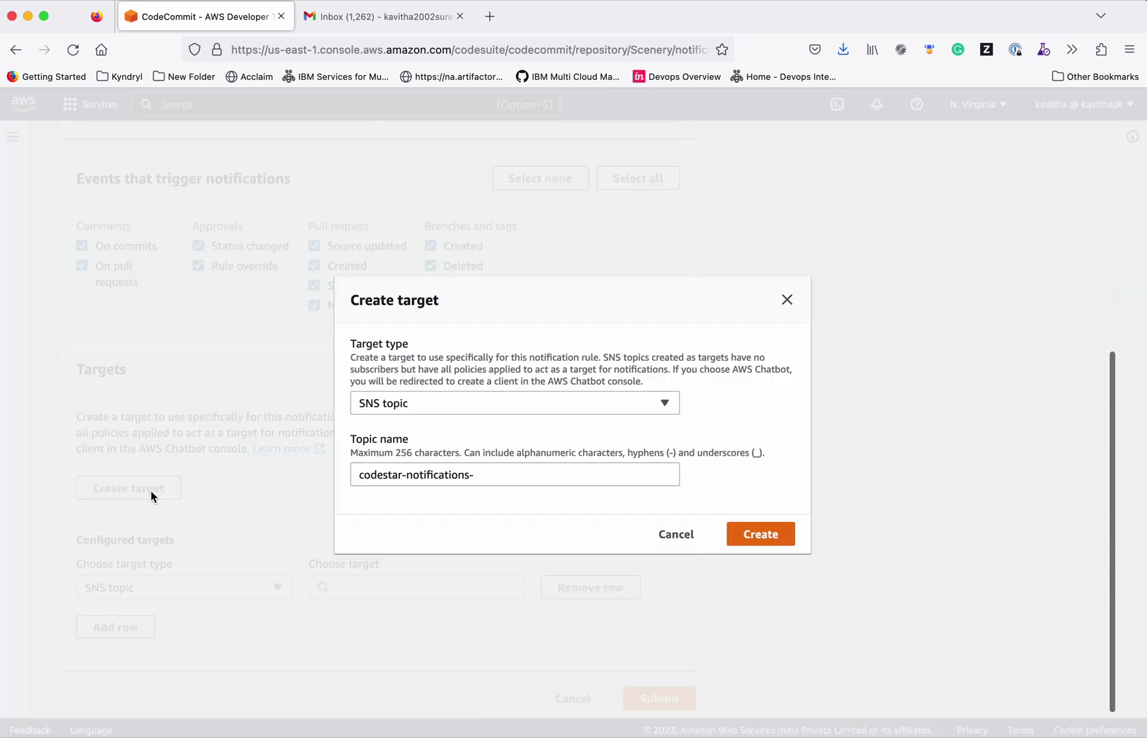
{"action": "left_click", "coordinate": [587, 405]}
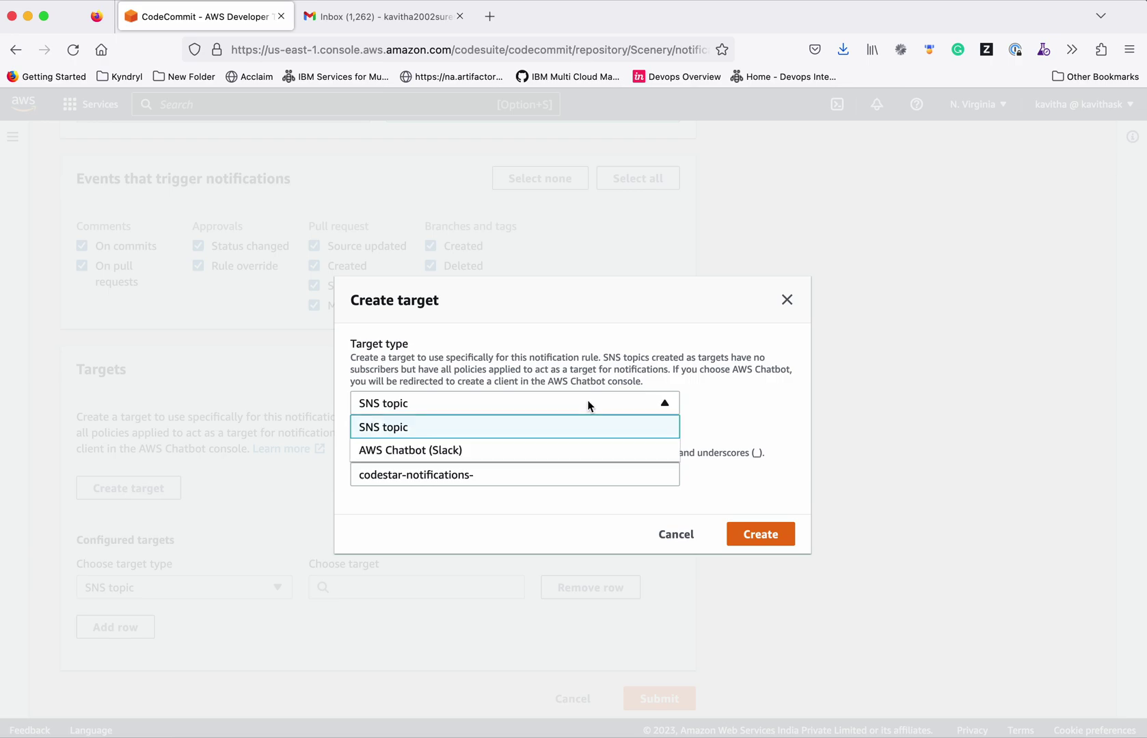
{"action": "left_click", "coordinate": [579, 448]}
{"action": "left_click", "coordinate": [580, 416]}
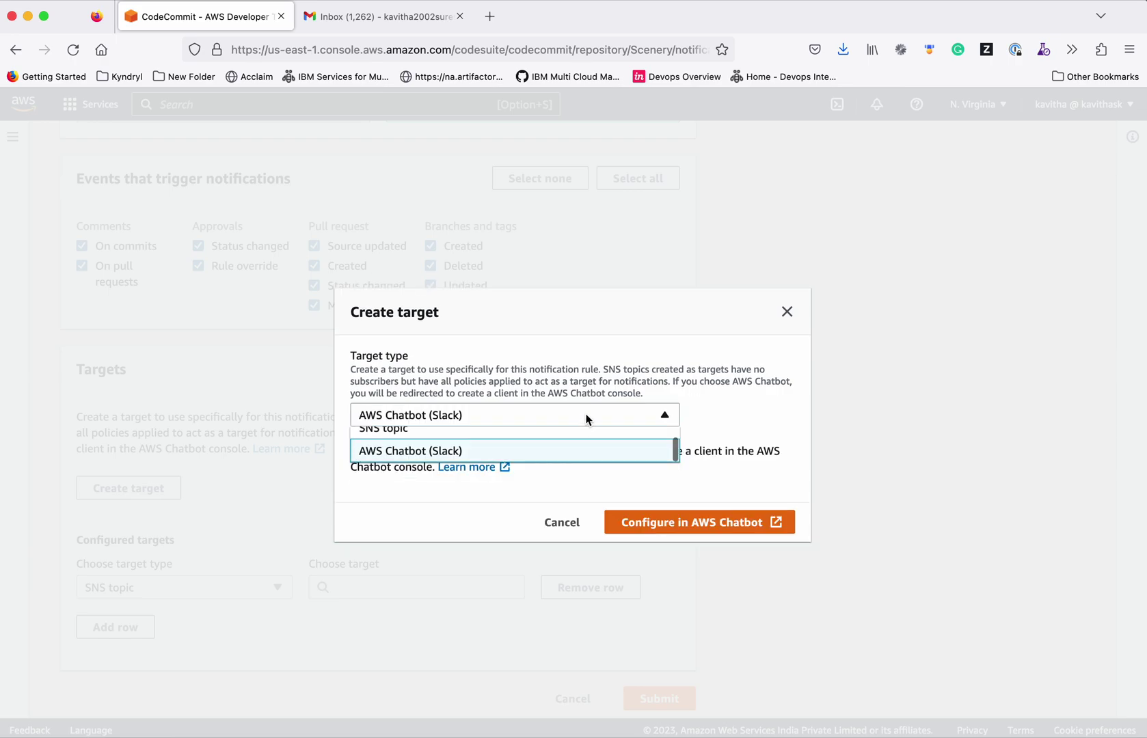
{"action": "left_click", "coordinate": [565, 435]}
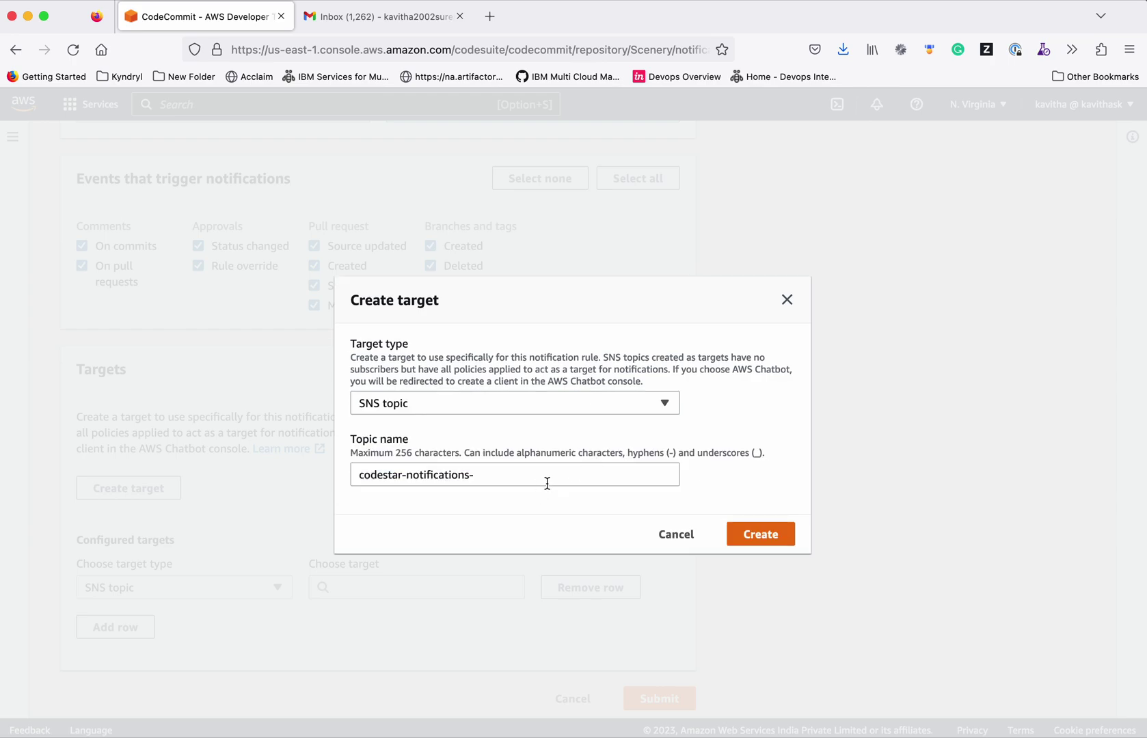
{"action": "left_click", "coordinate": [768, 534]}
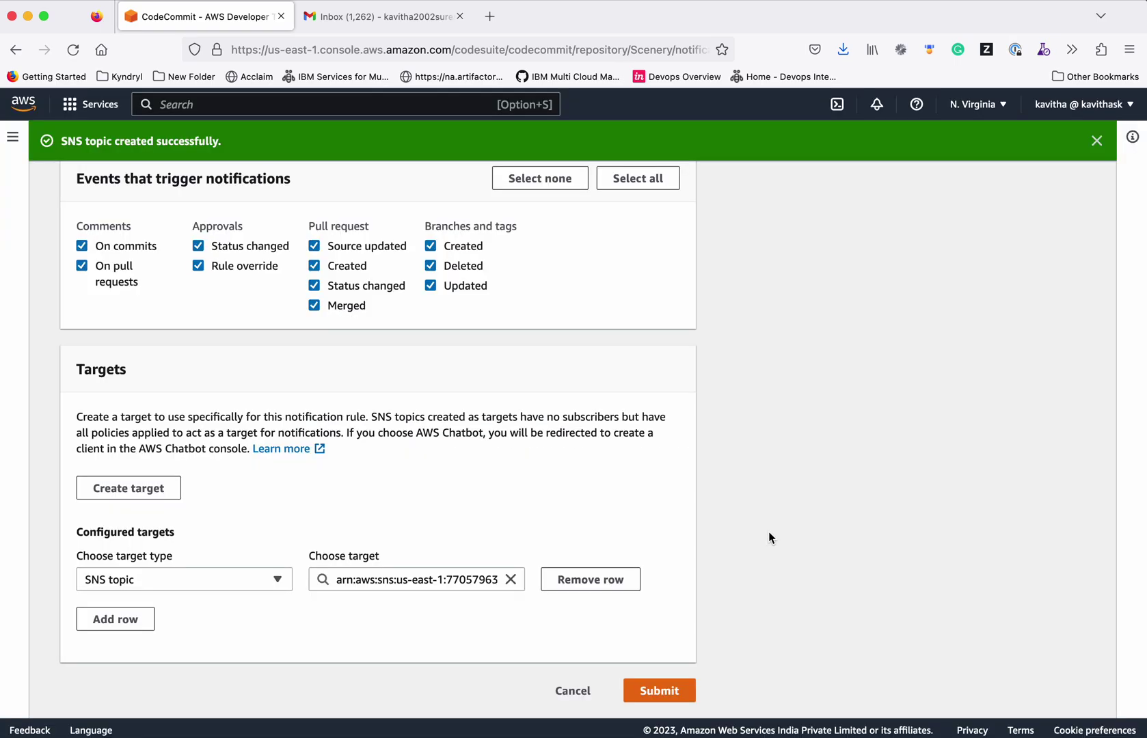
- Submit the DemoNotification rule and begin a new subscription on its SNS topic
{"action": "left_click", "coordinate": [650, 691]}
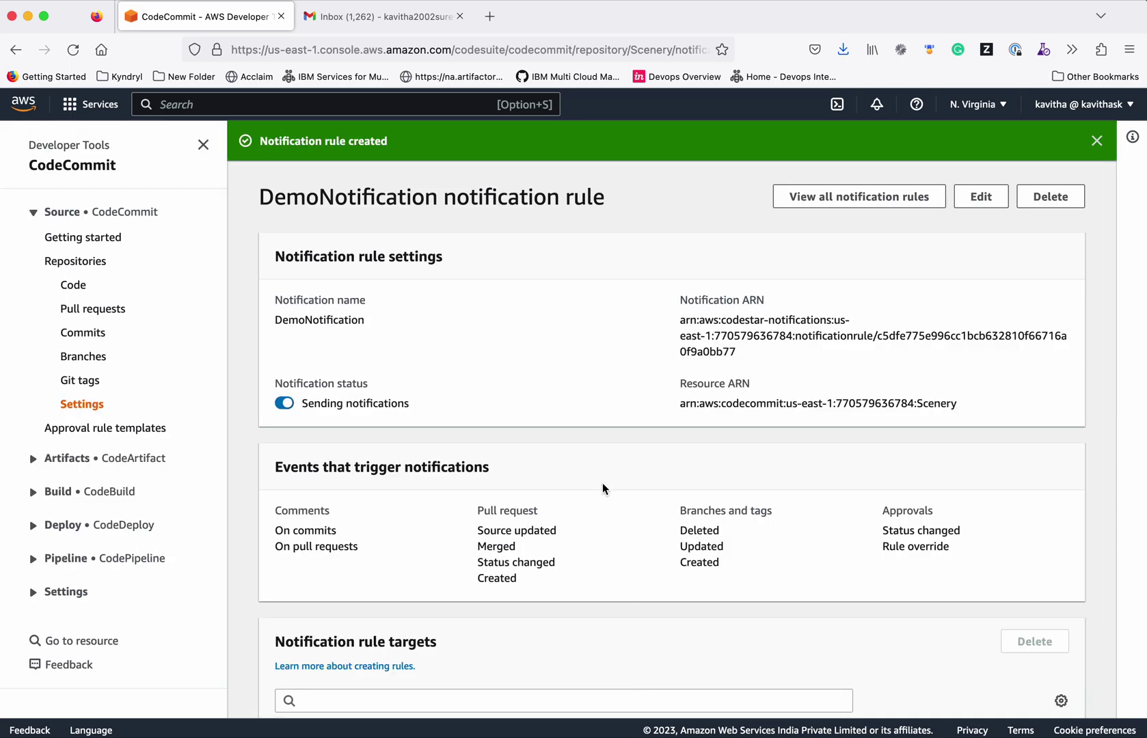
{"action": "scroll", "coordinate": [602, 483], "scroll_direction": "down", "scroll_amount": 3}
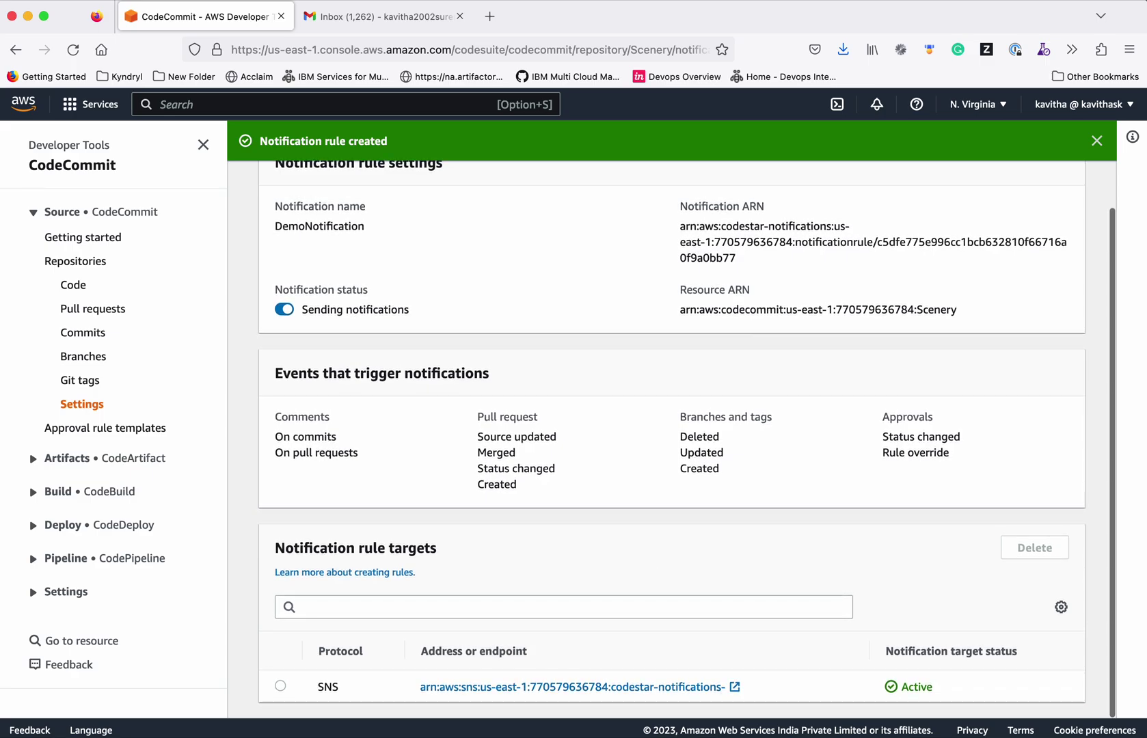
{"action": "left_click", "coordinate": [735, 687]}
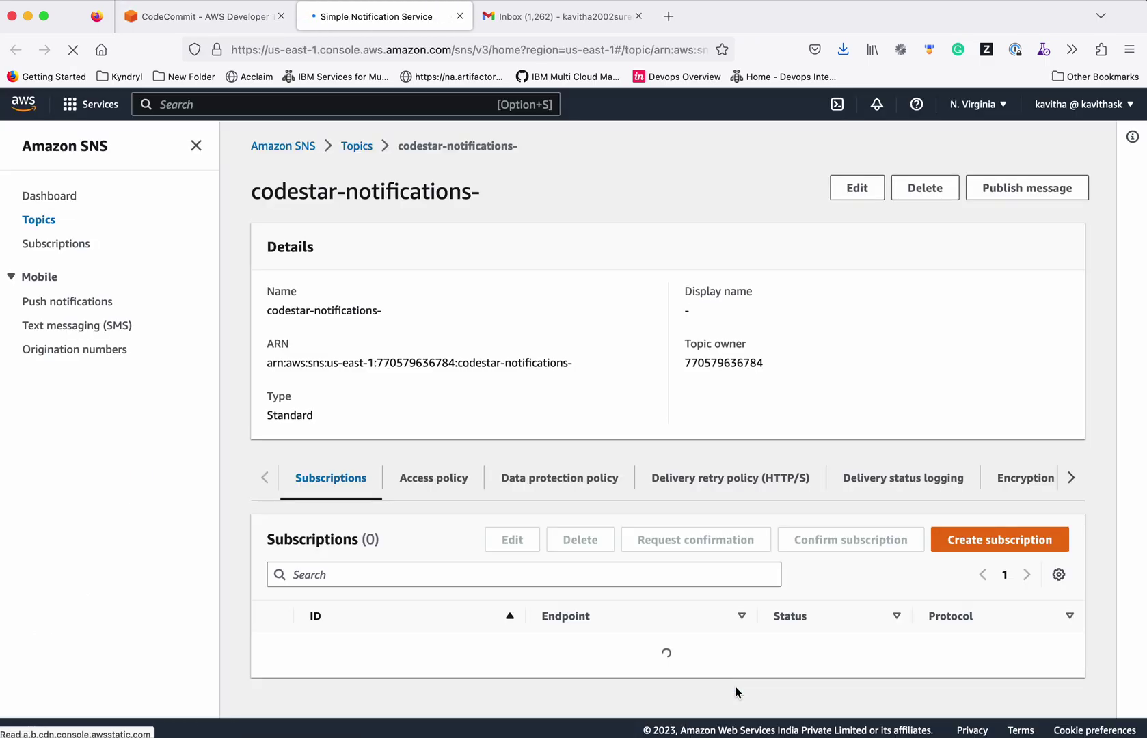
{"action": "scroll", "coordinate": [736, 693], "scroll_direction": "down", "scroll_amount": 1}
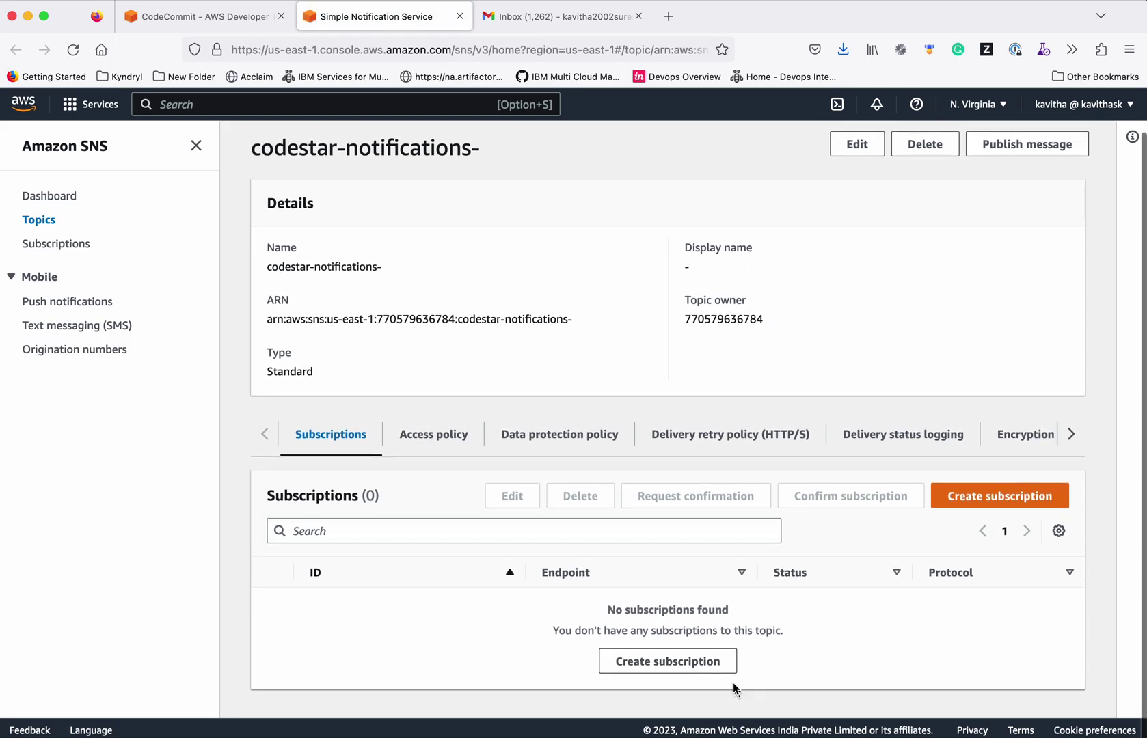
{"action": "left_click", "coordinate": [979, 497]}
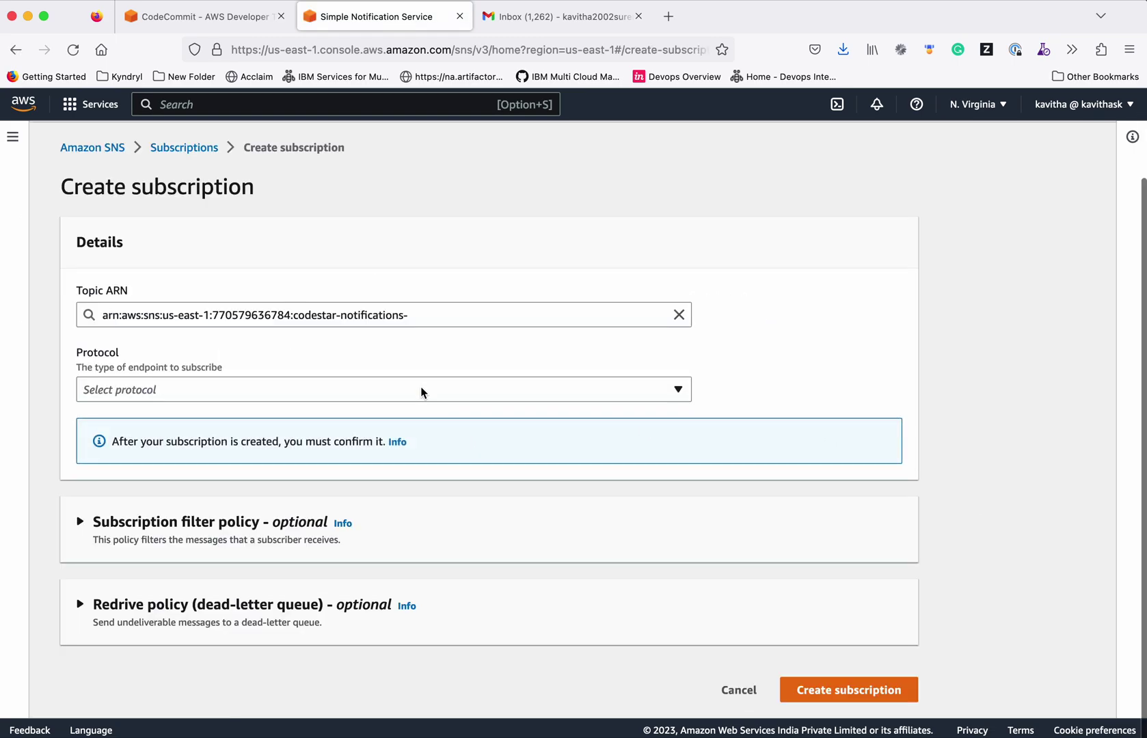
- Subscribe the Gmail address to the codestar-notifications topic using the Email protocol
{"action": "left_click", "coordinate": [419, 389]}
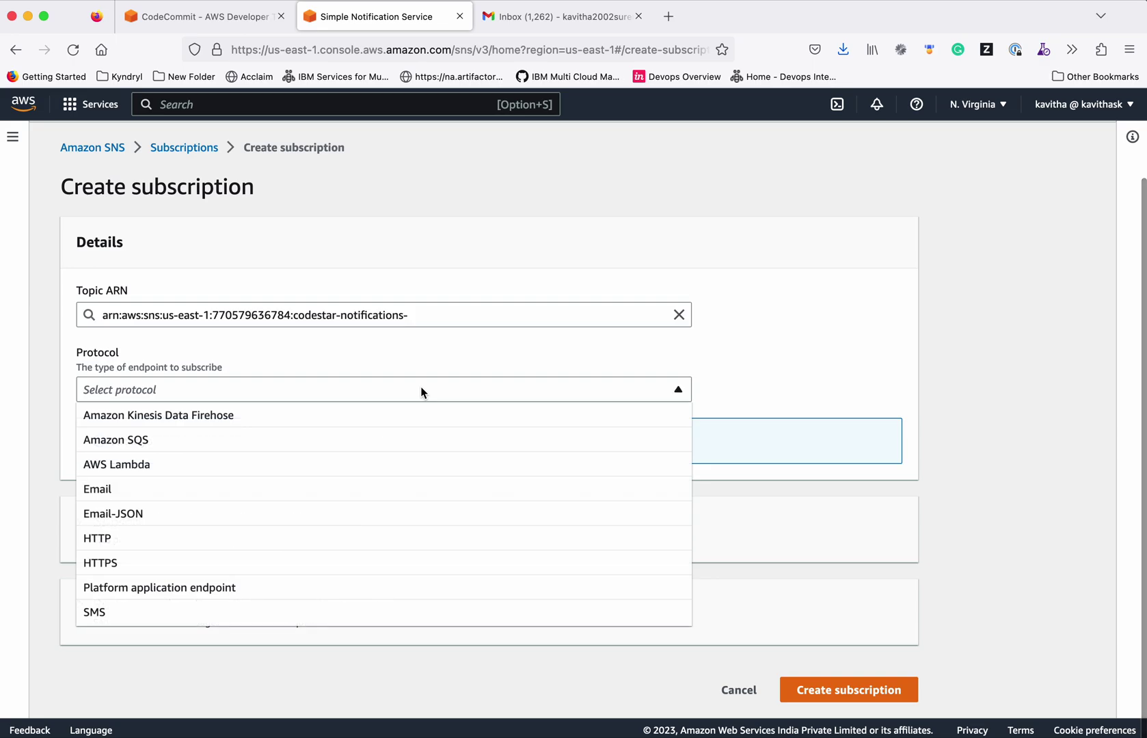
{"action": "left_click", "coordinate": [191, 488]}
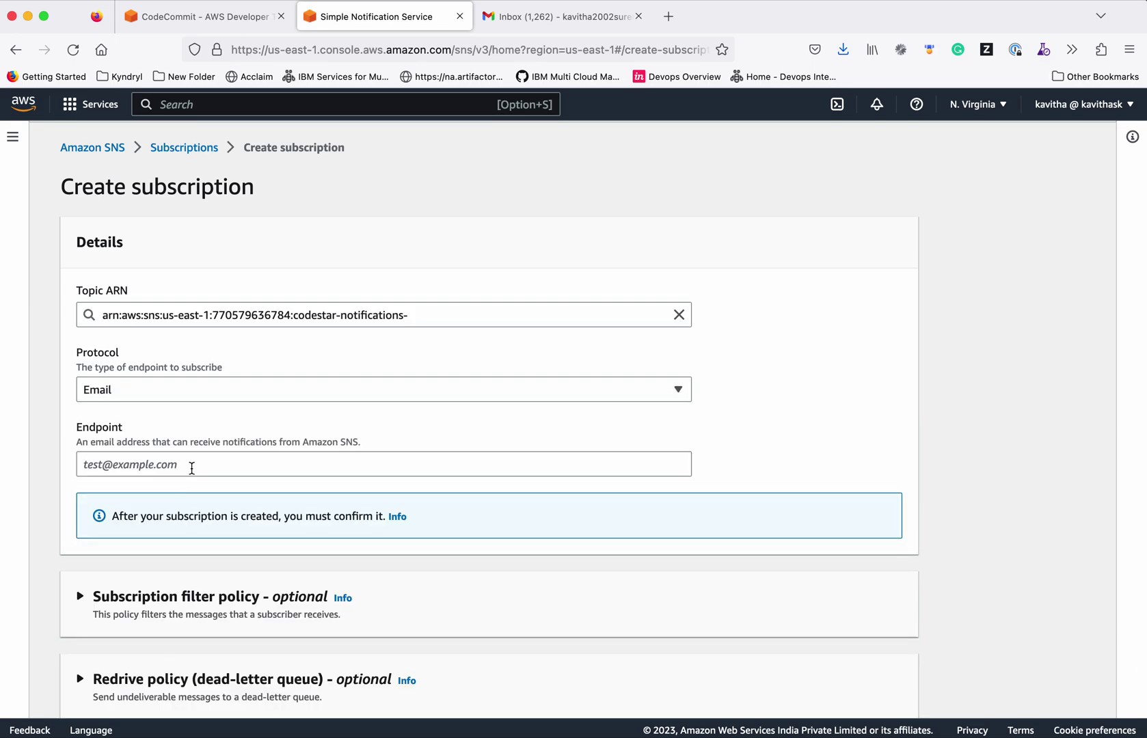
{"action": "left_click", "coordinate": [190, 464]}
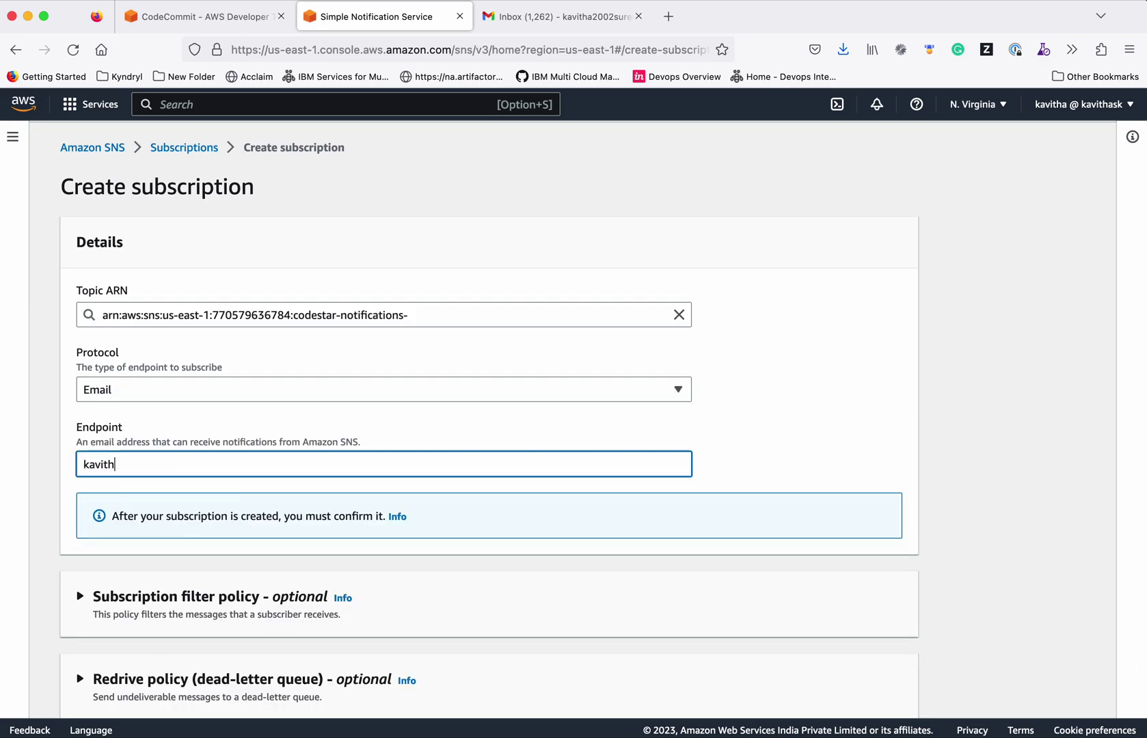
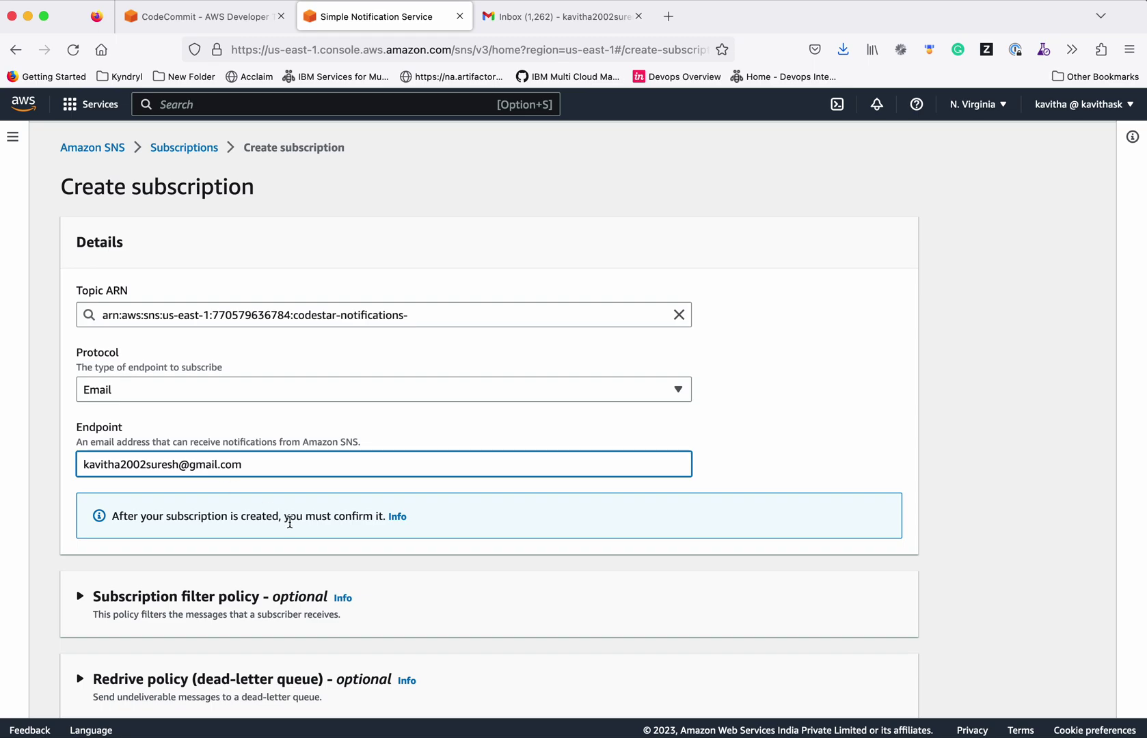
{"action": "scroll", "coordinate": [574, 448], "scroll_direction": "down", "scroll_amount": 3}
{"action": "left_click", "coordinate": [847, 689]}
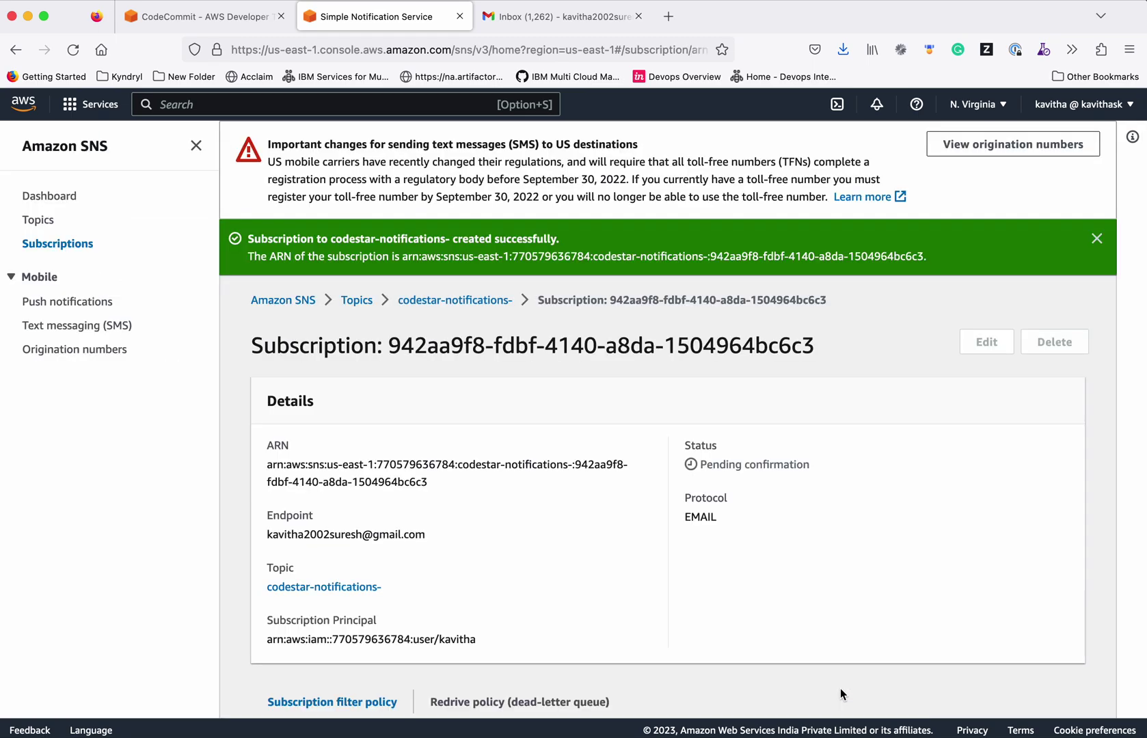
{"action": "scroll", "coordinate": [840, 688], "scroll_direction": "down", "scroll_amount": 5}
{"action": "scroll", "coordinate": [839, 688], "scroll_direction": "up", "scroll_amount": 5}
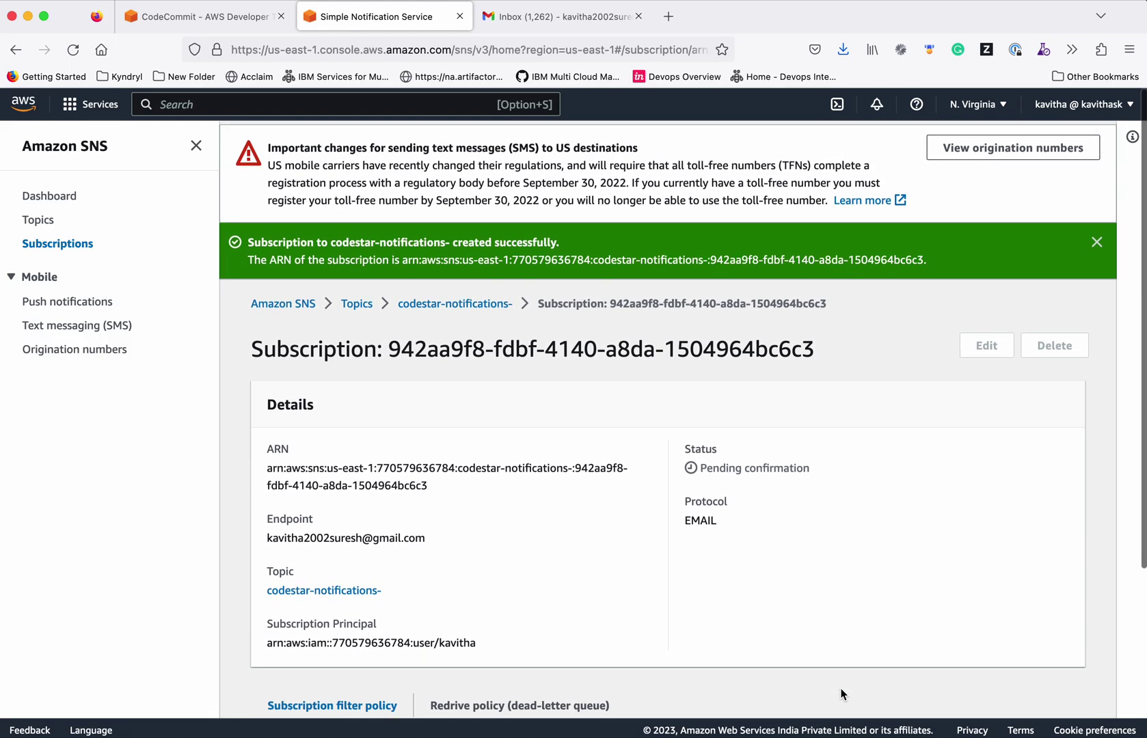
- Go from the pending email subscription to its codestar-notifications topic page
{"action": "left_click", "coordinate": [324, 586]}
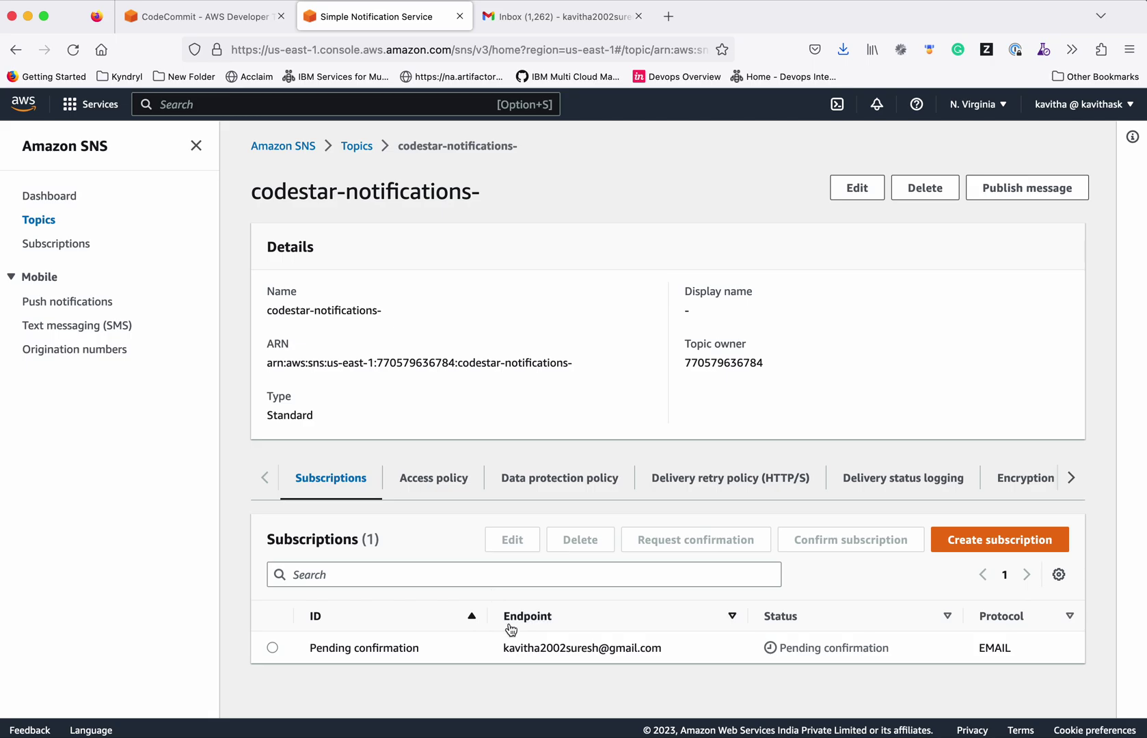
- In Gmail, find the AWS confirmation email in Spam and mark it not spam
{"action": "left_click", "coordinate": [509, 24]}
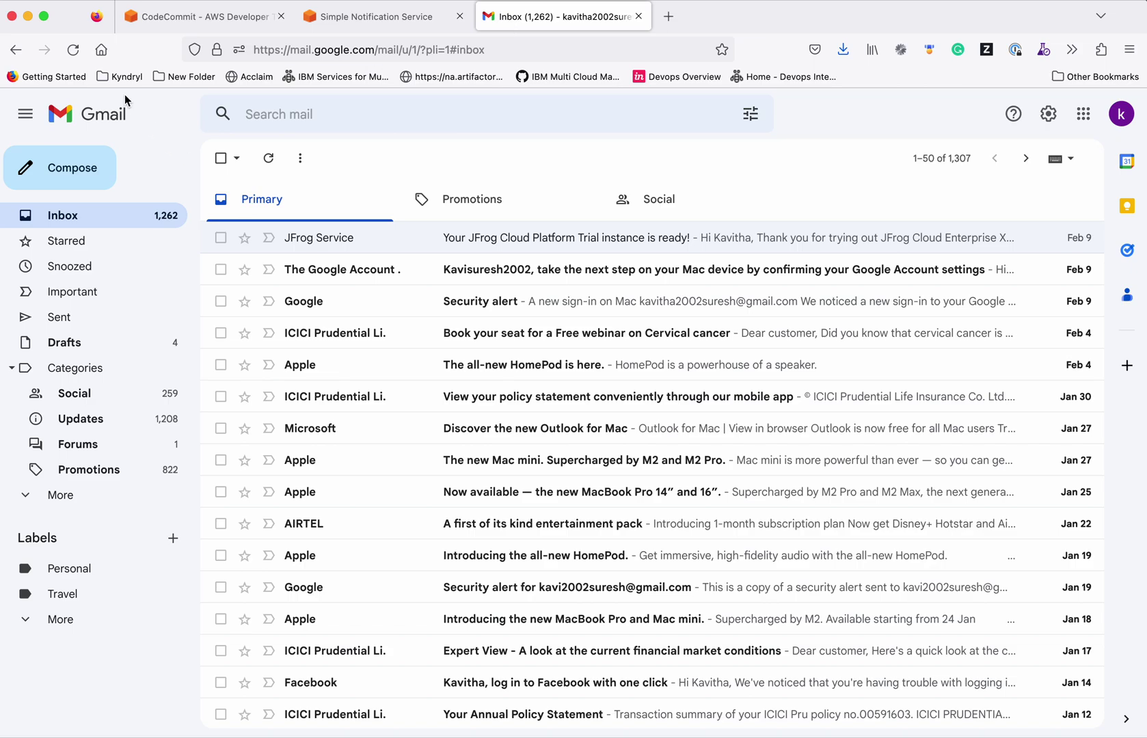
{"action": "left_click", "coordinate": [74, 50]}
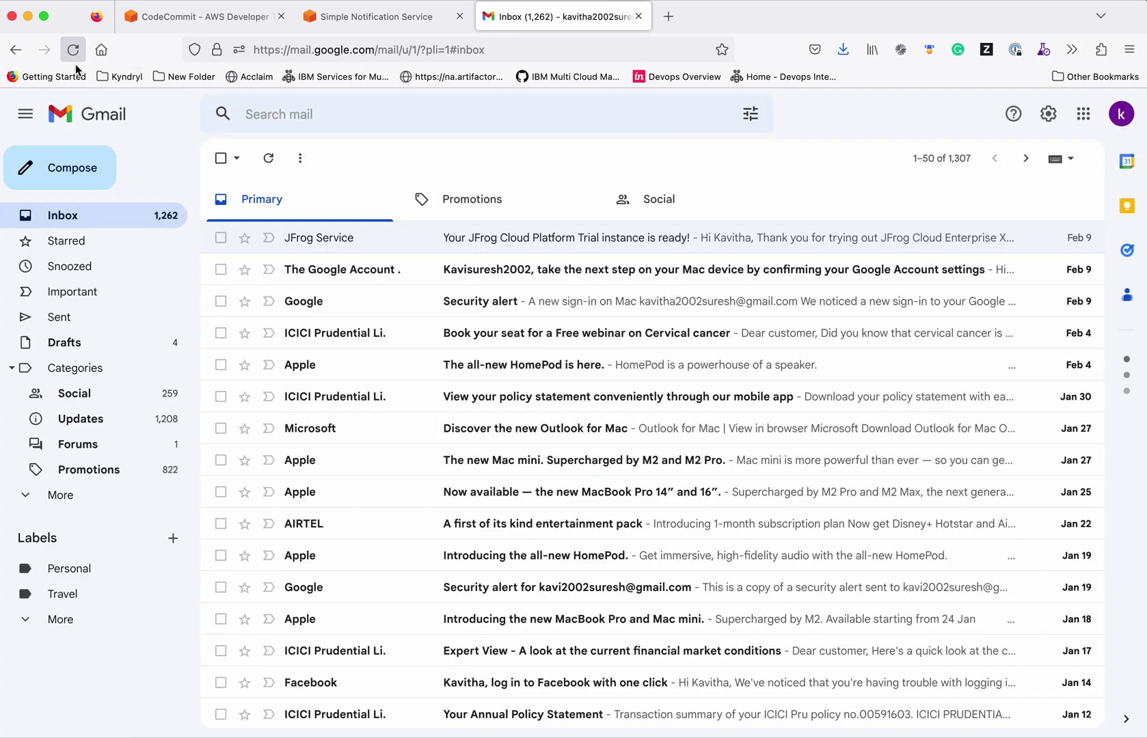
{"action": "left_click", "coordinate": [59, 494]}
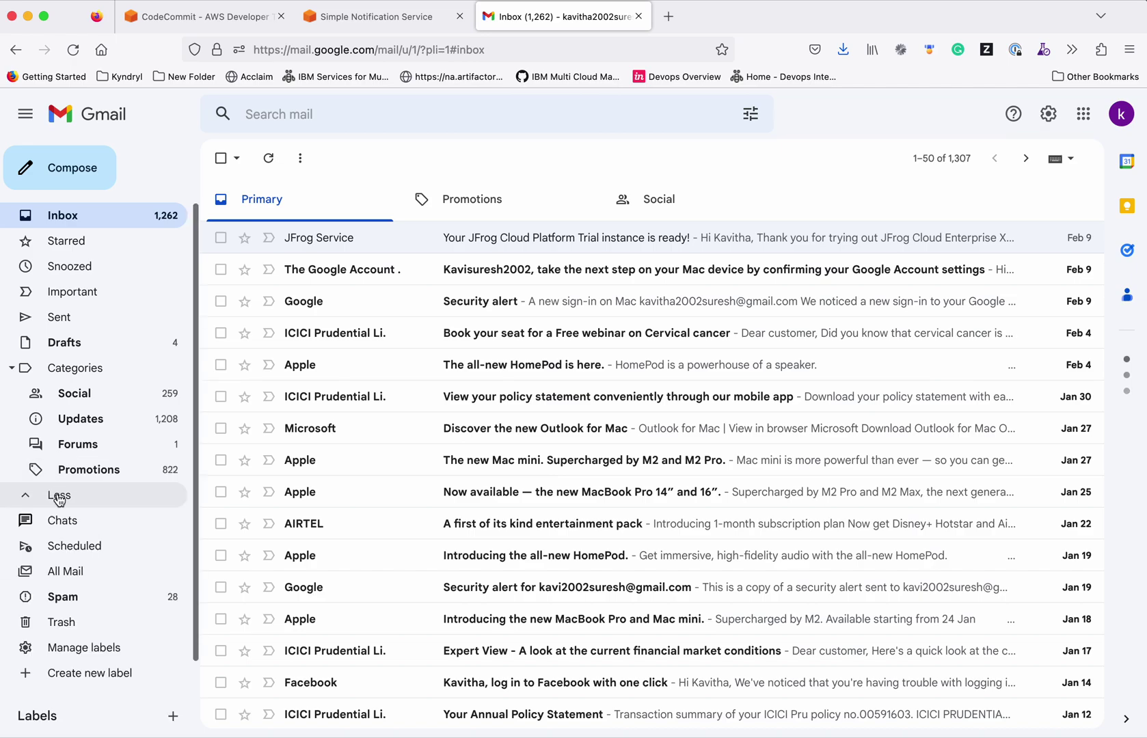
{"action": "left_click", "coordinate": [83, 597]}
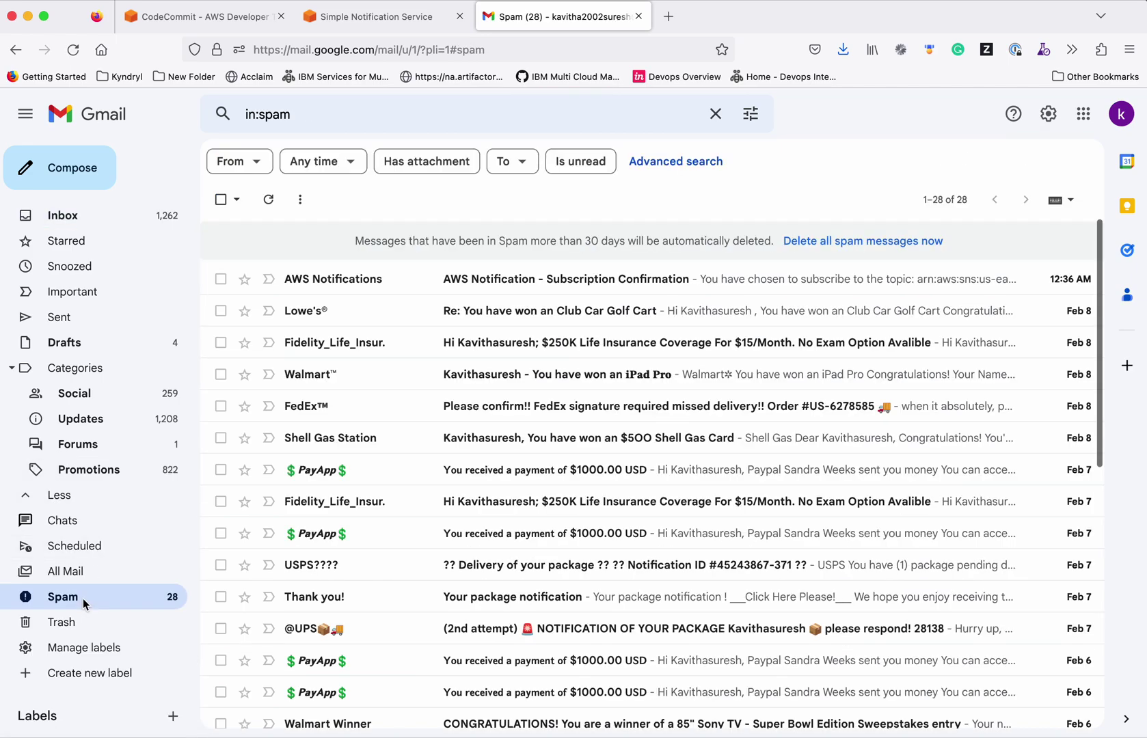
{"action": "left_click", "coordinate": [382, 285]}
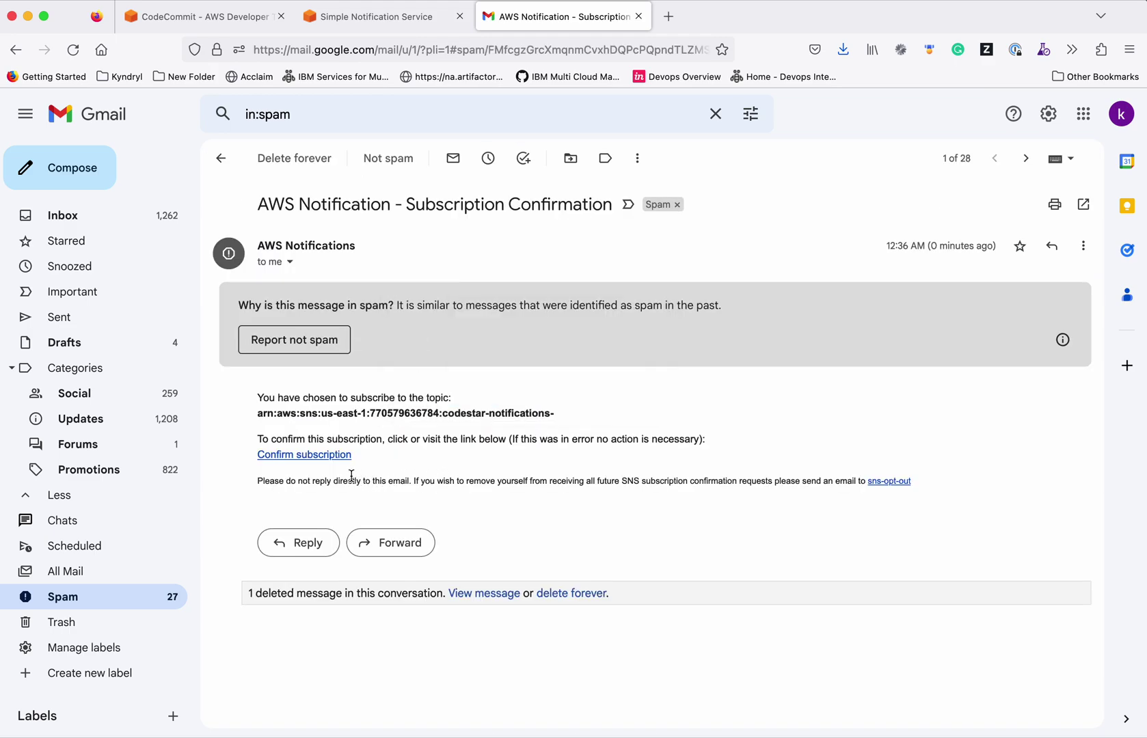
{"action": "left_click", "coordinate": [323, 340]}
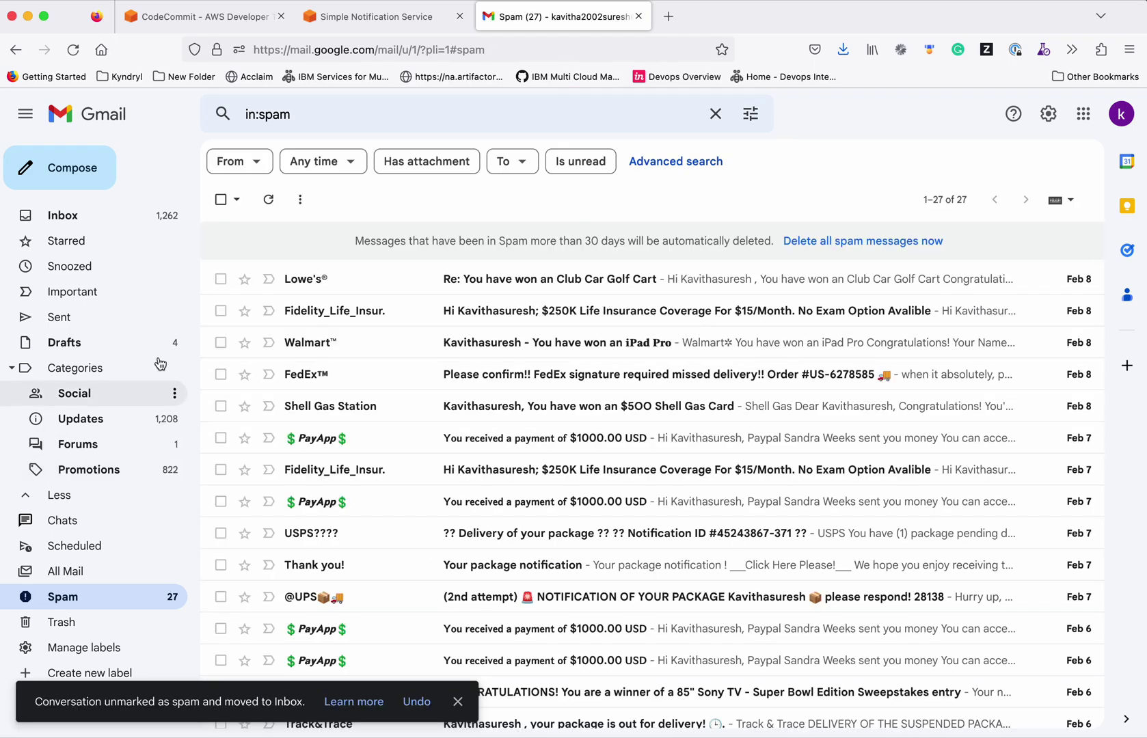
- Open the AWS Notification email from the Inbox and confirm the SNS subscription
{"action": "left_click", "coordinate": [63, 215]}
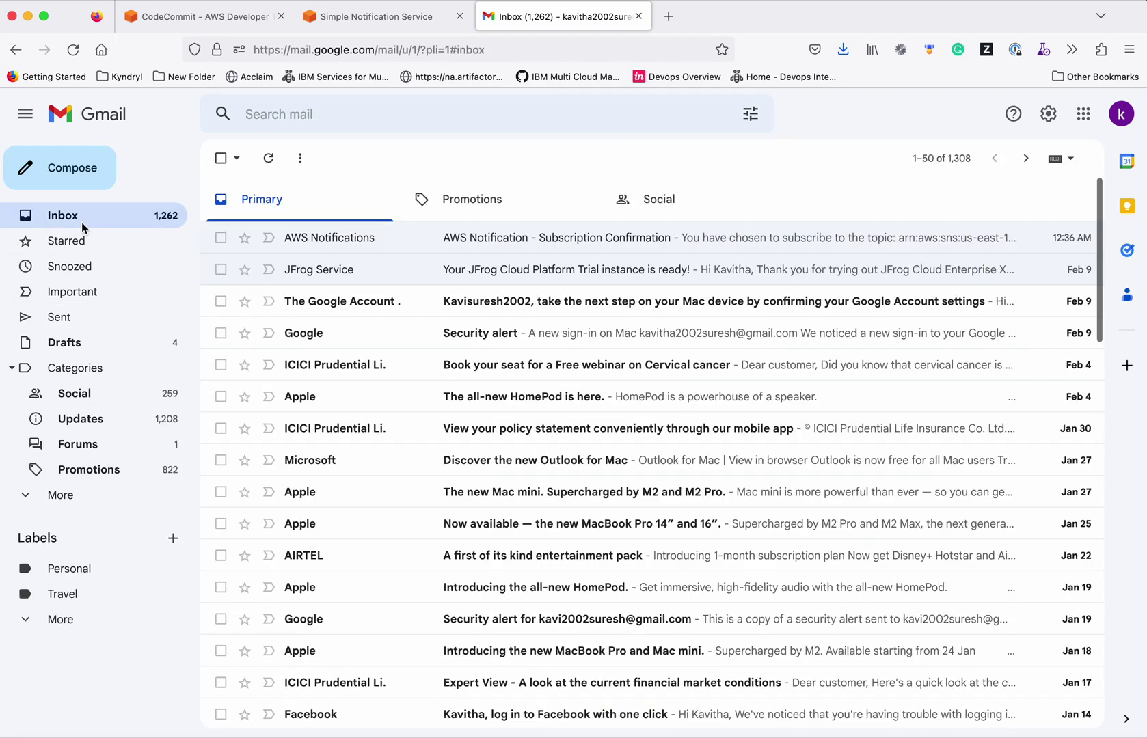
{"action": "left_click", "coordinate": [359, 238]}
{"action": "mouse_move", "coordinate": [328, 237]}
{"action": "left_click", "coordinate": [305, 350]}
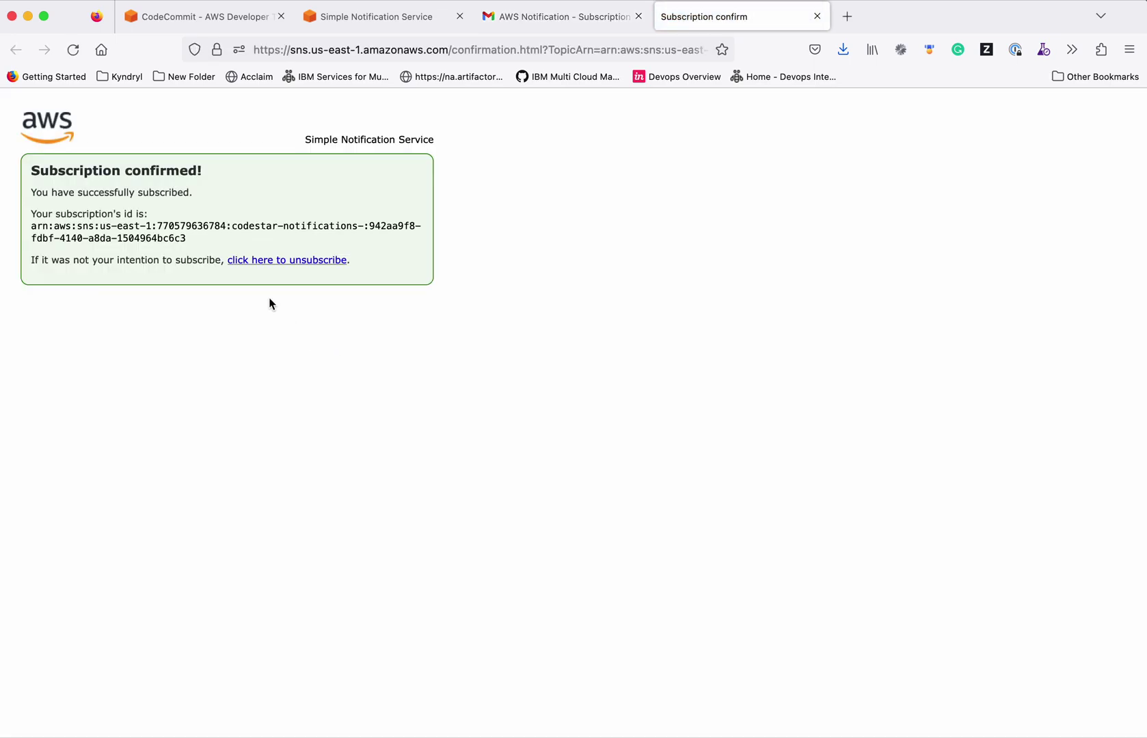
- Refresh the topic page and publish a test message with a subject and body
{"action": "left_click", "coordinate": [380, 19]}
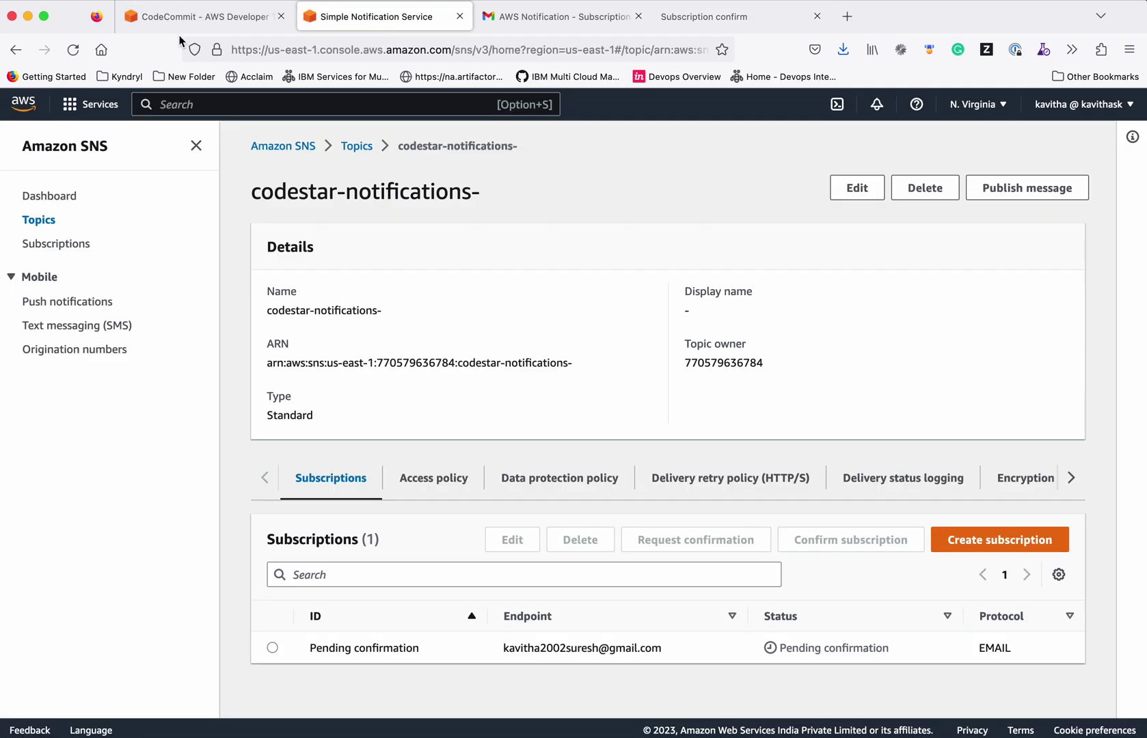
{"action": "left_click", "coordinate": [73, 50]}
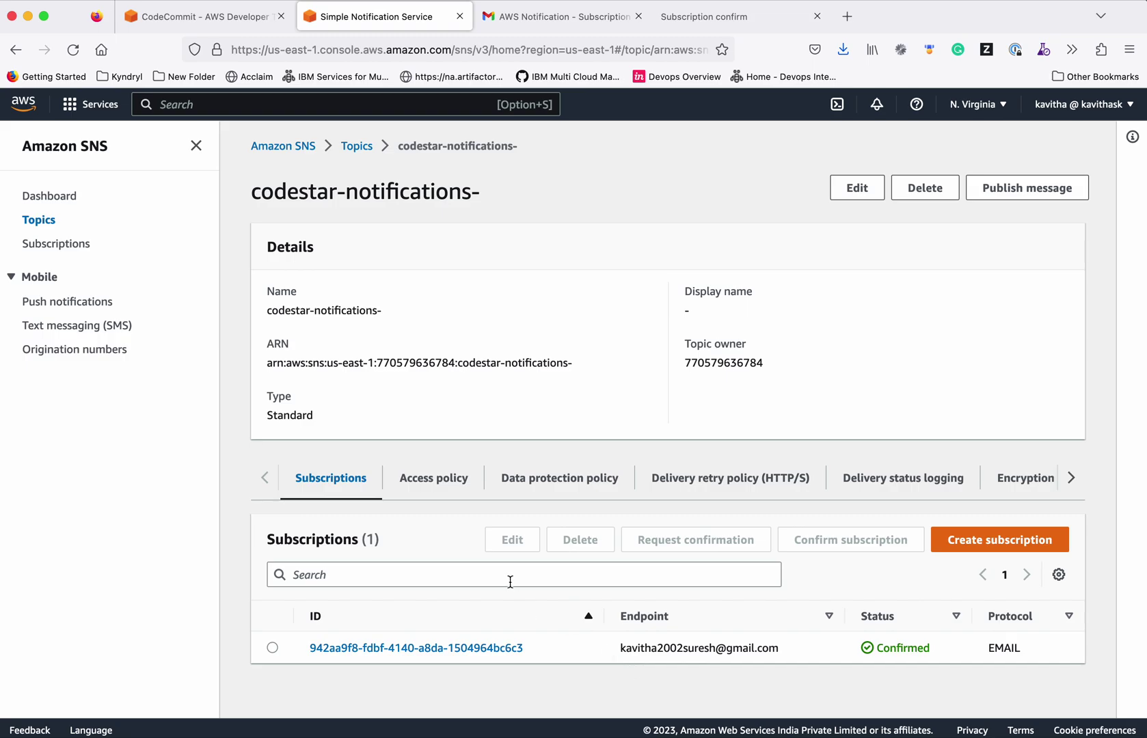
{"action": "left_click", "coordinate": [1045, 196]}
{"action": "left_click", "coordinate": [439, 365]}
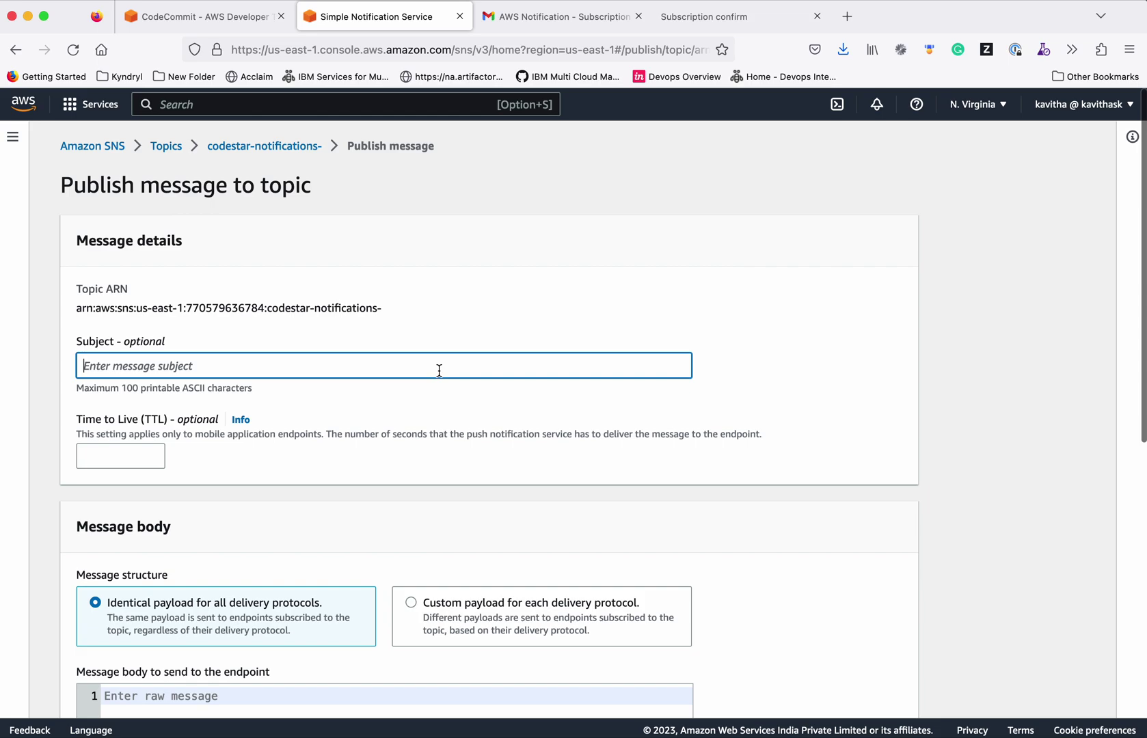
{"action": "type", "text": "Test"}
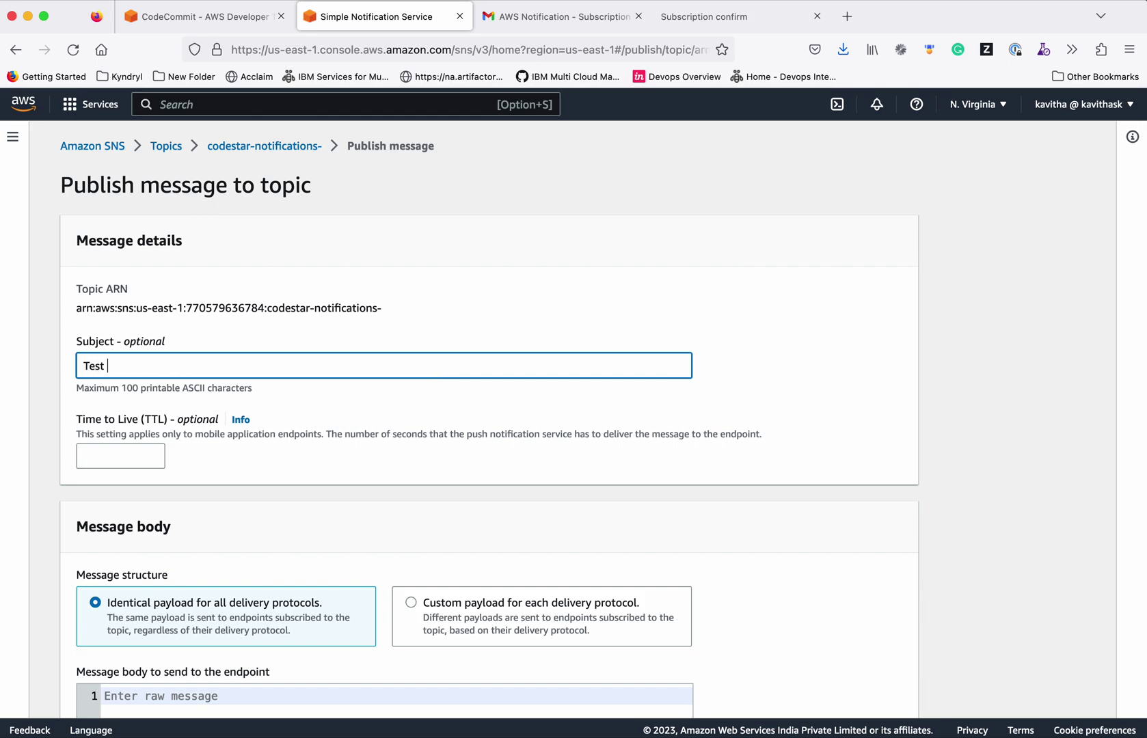
{"action": "left_click", "coordinate": [332, 705]}
{"action": "type", "text": "Test "}
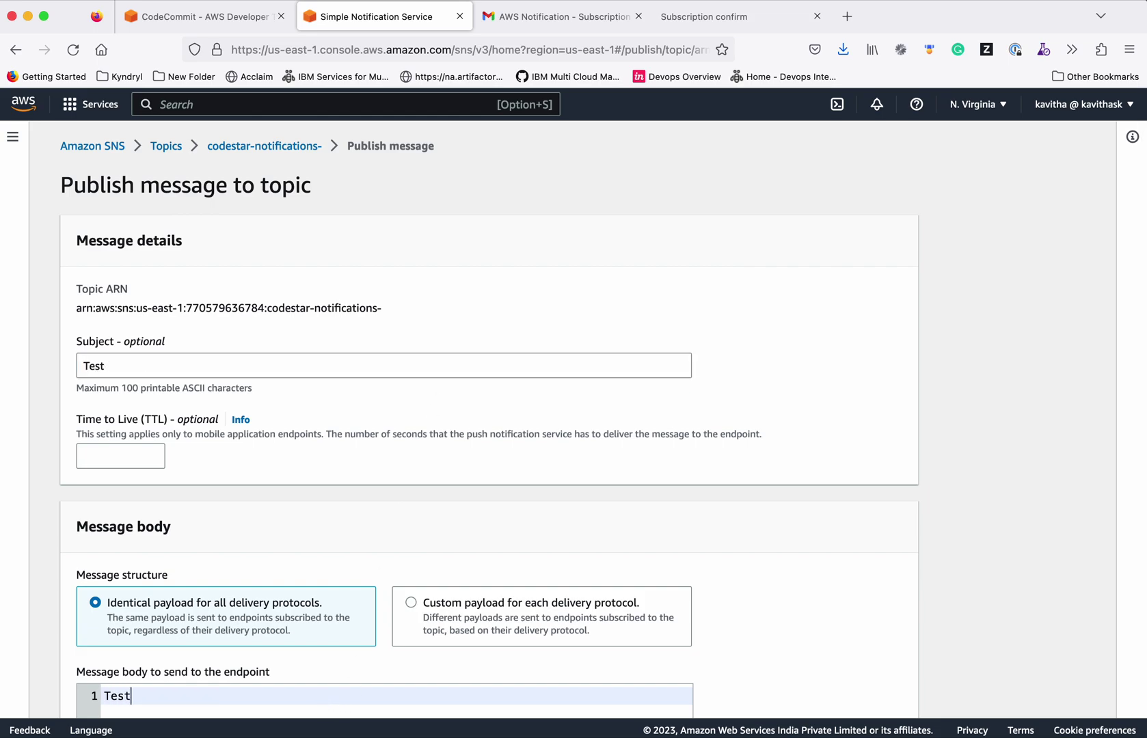
{"action": "type", "text": "Message"}
{"action": "scroll", "coordinate": [361, 613], "scroll_direction": "down", "scroll_amount": 8}
{"action": "scroll", "coordinate": [360, 607], "scroll_direction": "down", "scroll_amount": 2}
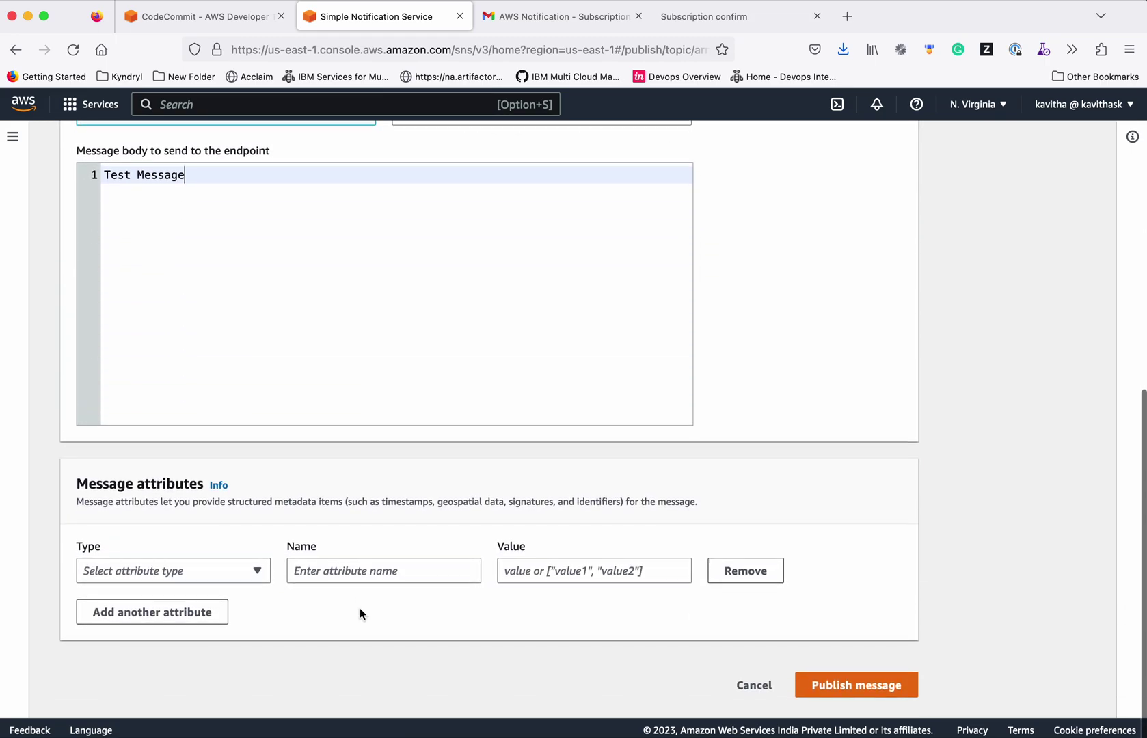
{"action": "left_click", "coordinate": [855, 690]}
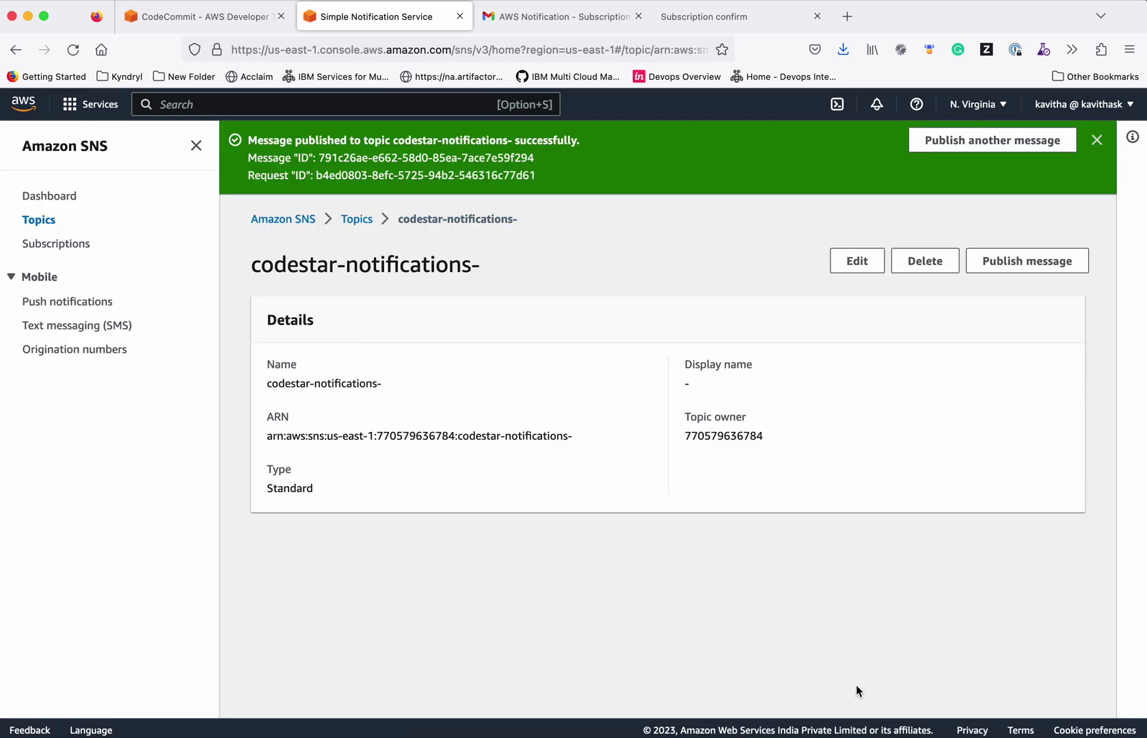
{"action": "scroll", "coordinate": [850, 672], "scroll_direction": "down", "scroll_amount": 2}
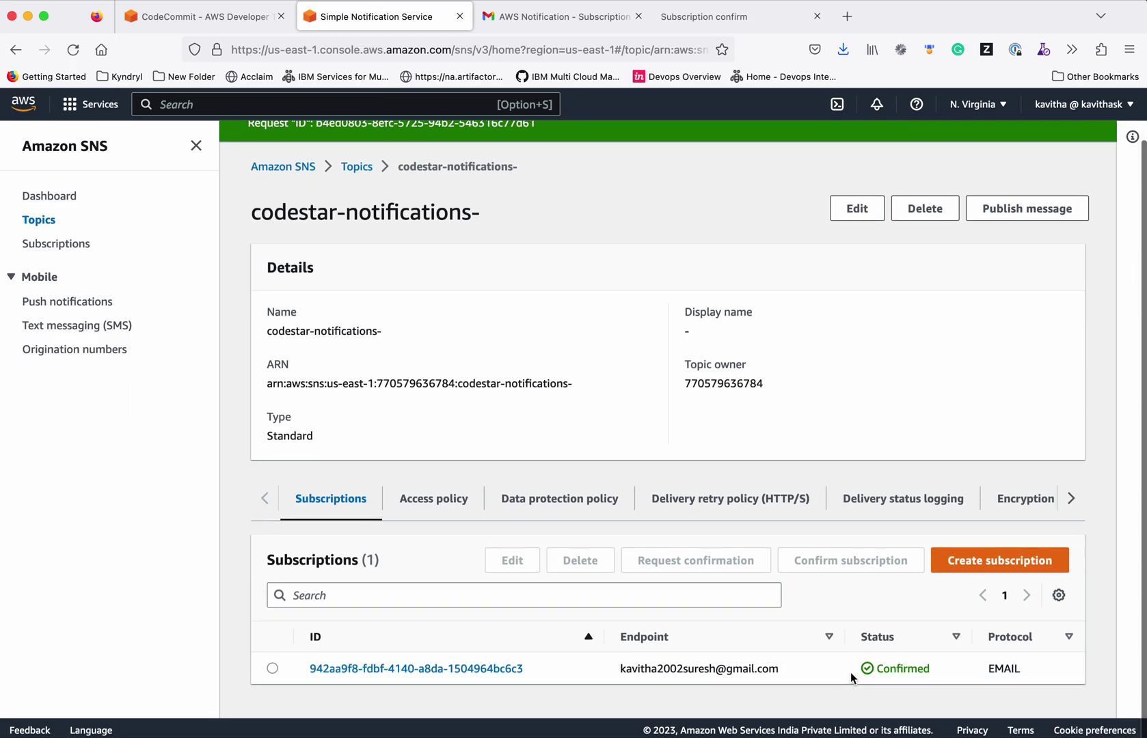
- Read the 'Test' email from AWS Notifications in Gmail, then return to the DemoNotification rule page
{"action": "left_click", "coordinate": [547, 16]}
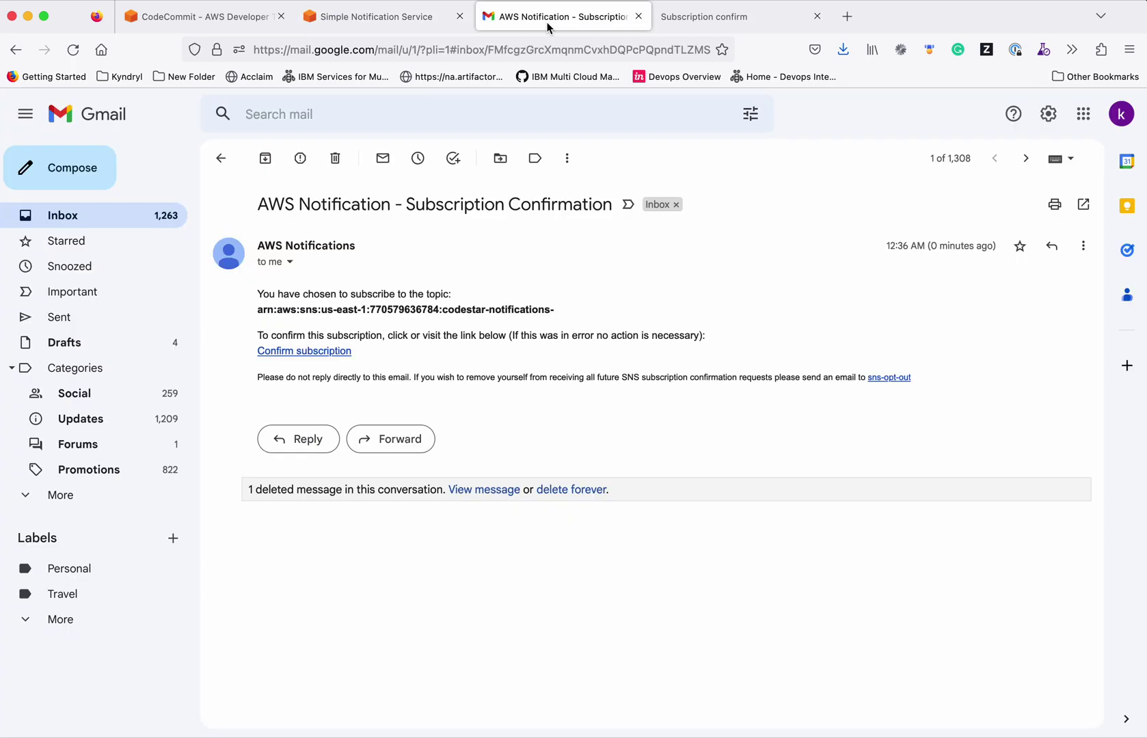
{"action": "left_click", "coordinate": [139, 215]}
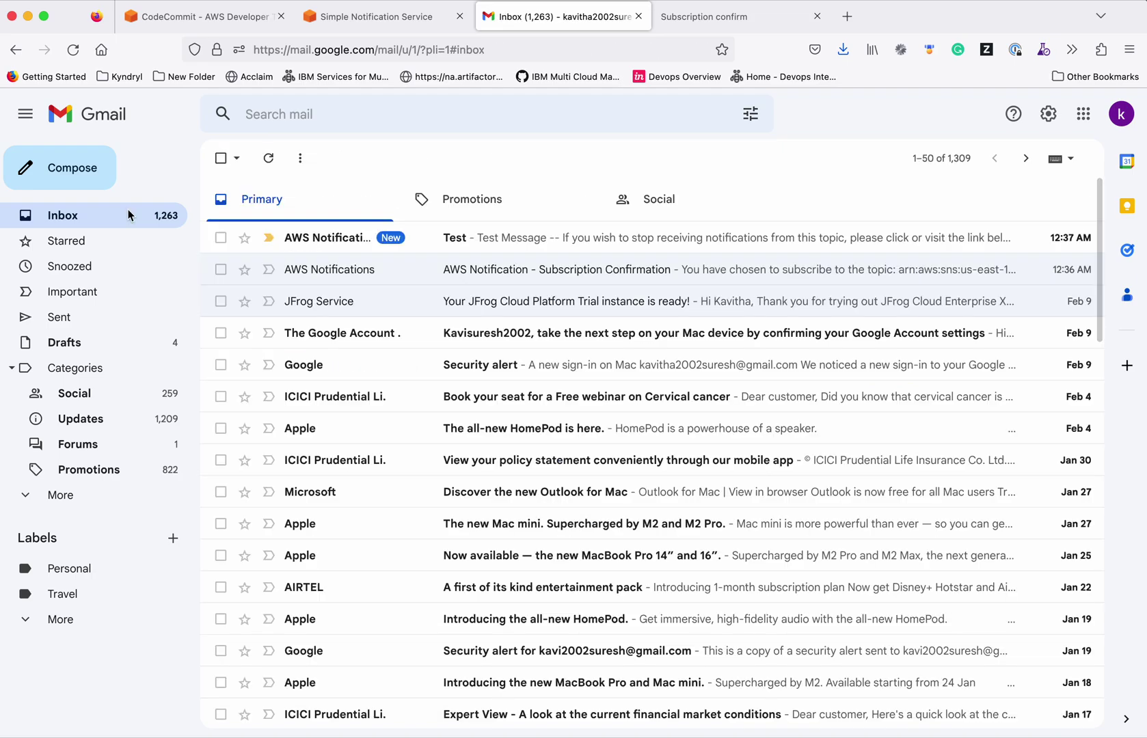
{"action": "left_click", "coordinate": [312, 242]}
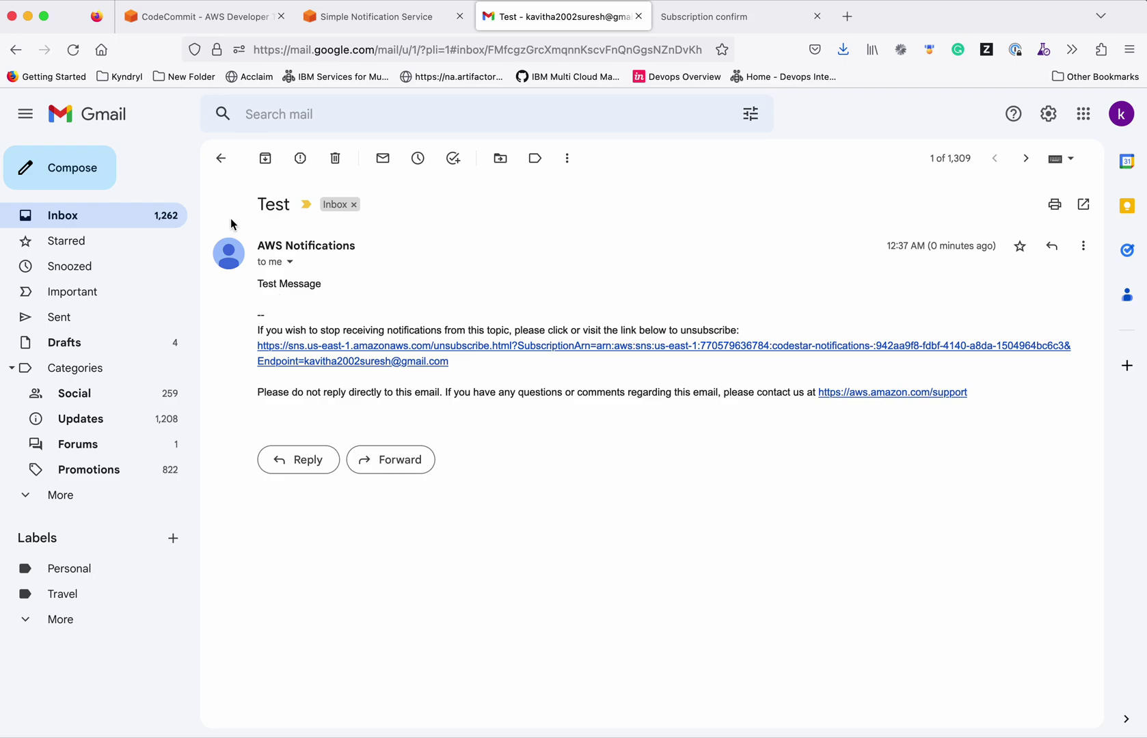
{"action": "left_click", "coordinate": [220, 23]}
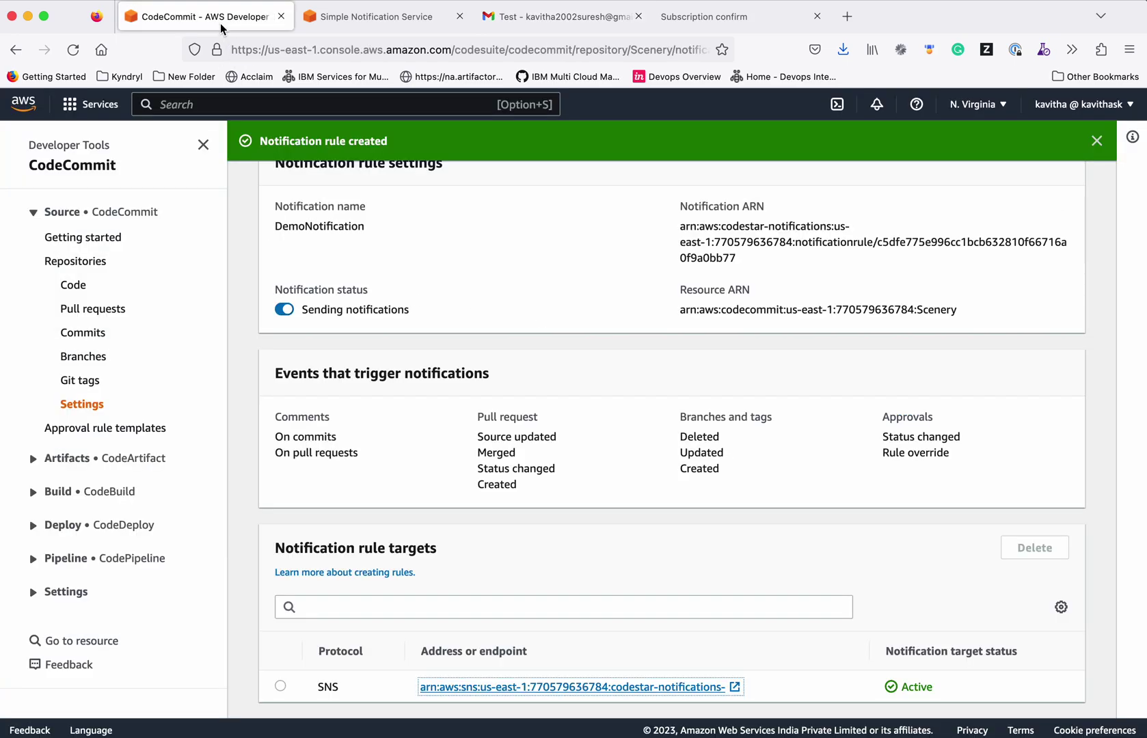
- Edit Scenery's README.md to add a comma after Waterfall
{"action": "left_click", "coordinate": [74, 285]}
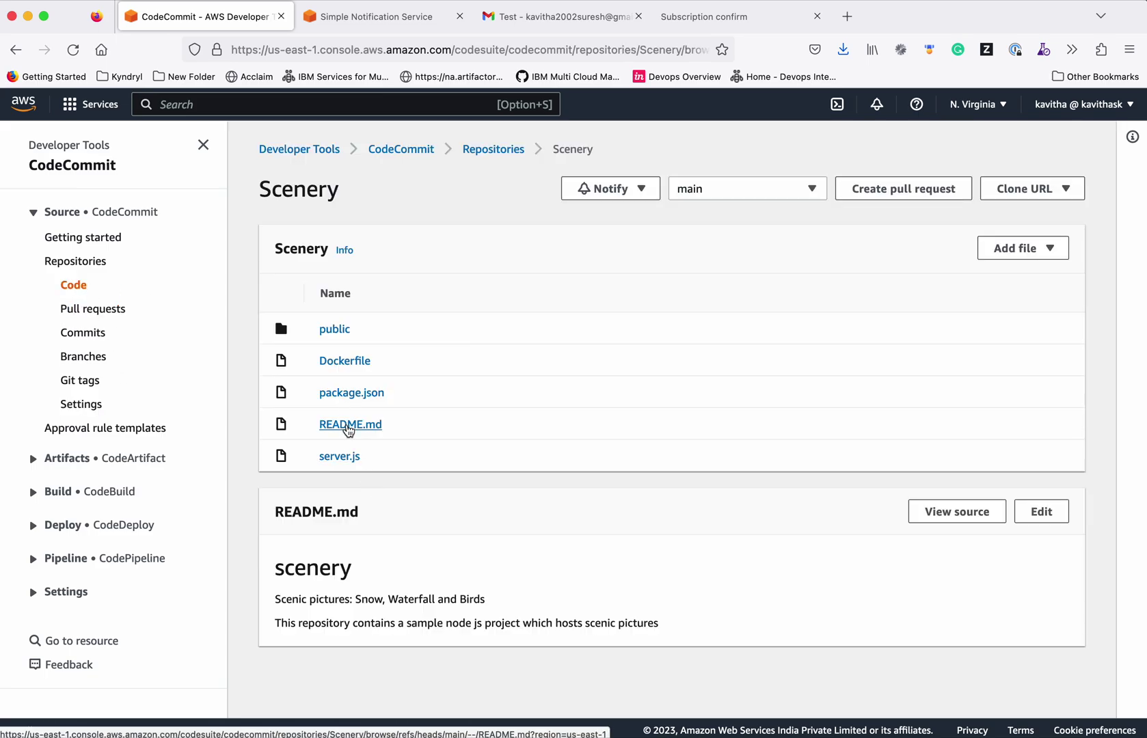
{"action": "left_click", "coordinate": [348, 426]}
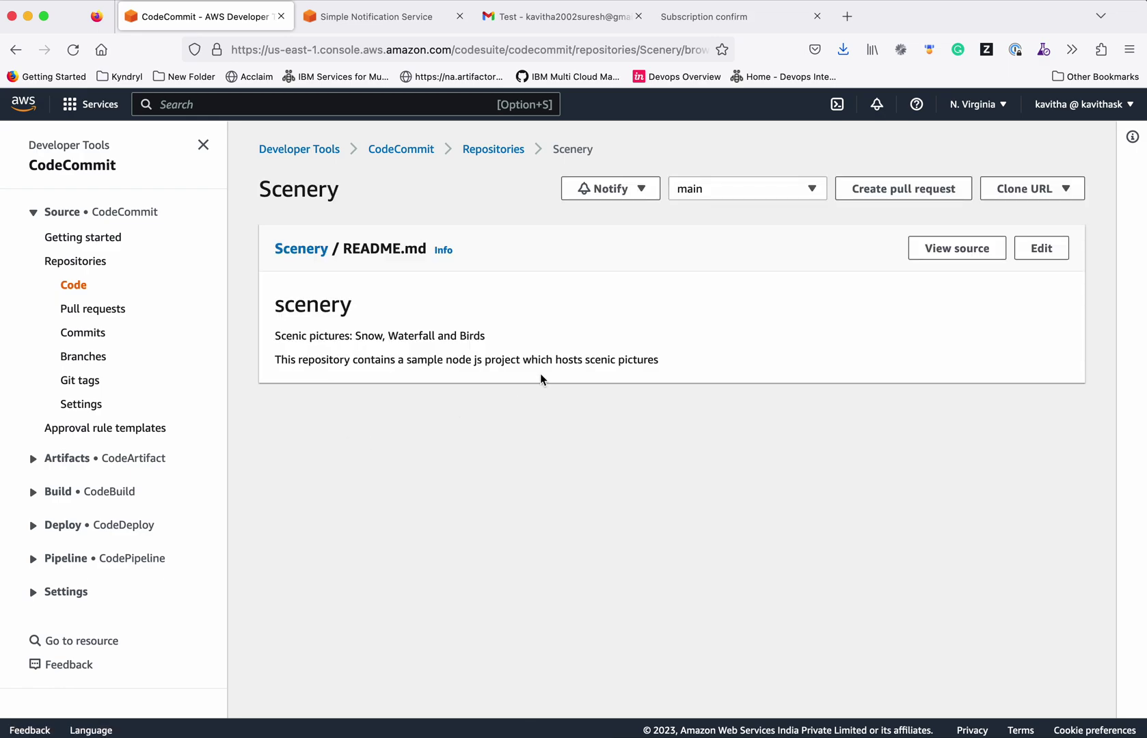
{"action": "left_click", "coordinate": [1041, 248]}
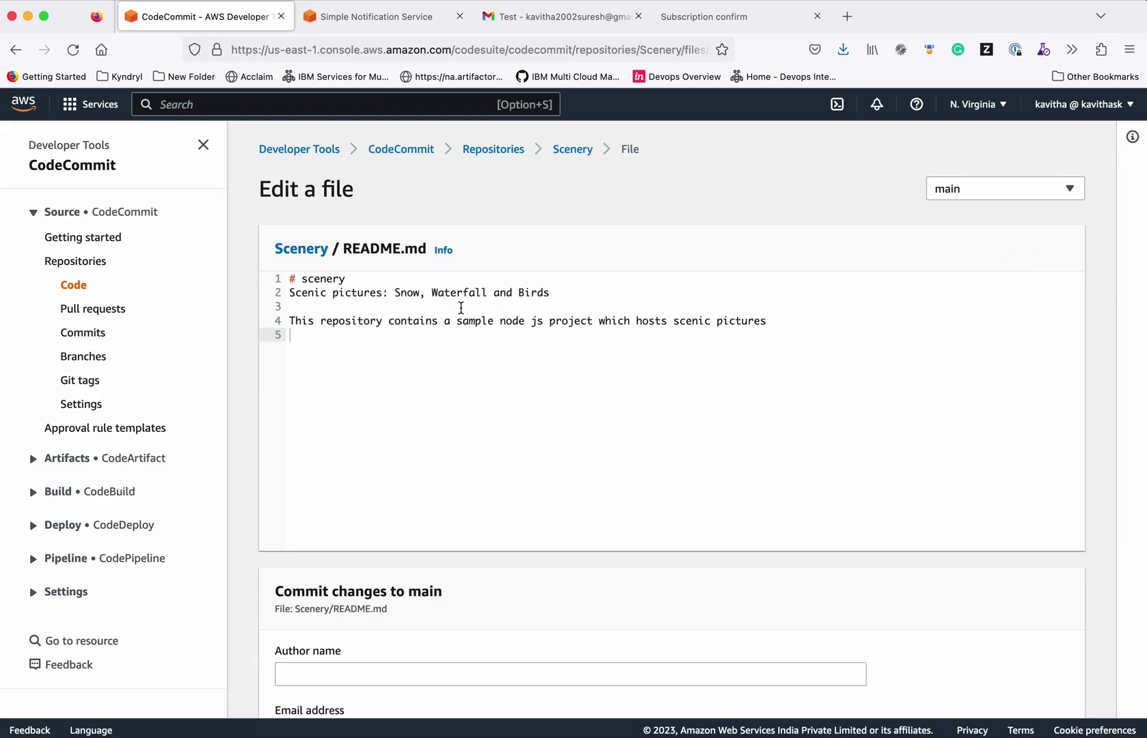
{"action": "left_click", "coordinate": [487, 294]}
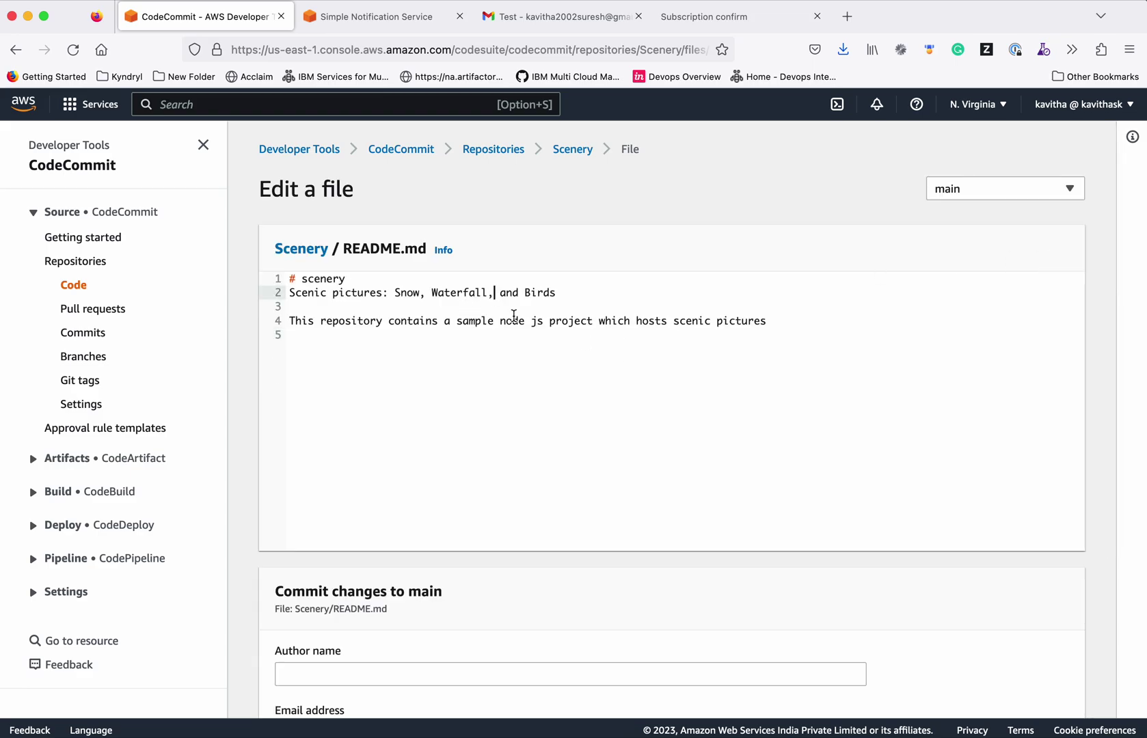
{"action": "scroll", "coordinate": [652, 555], "scroll_direction": "down", "scroll_amount": 5}
- Enter the author name and email, commit the README change to main, then return to Gmail
{"action": "left_click", "coordinate": [568, 476]}
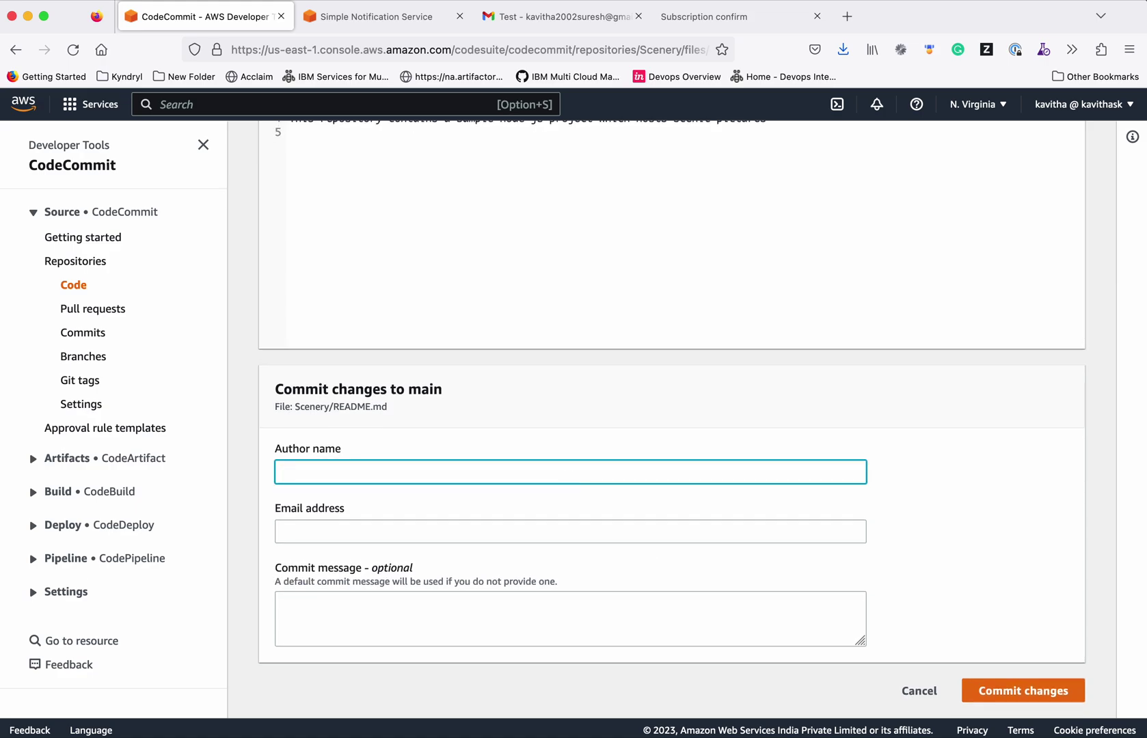
{"action": "type", "text": "ha "}
{"action": "type", "text": "Suresh Ku"}
{"action": "type", "text": "mar"}
{"action": "left_click", "coordinate": [560, 530]}
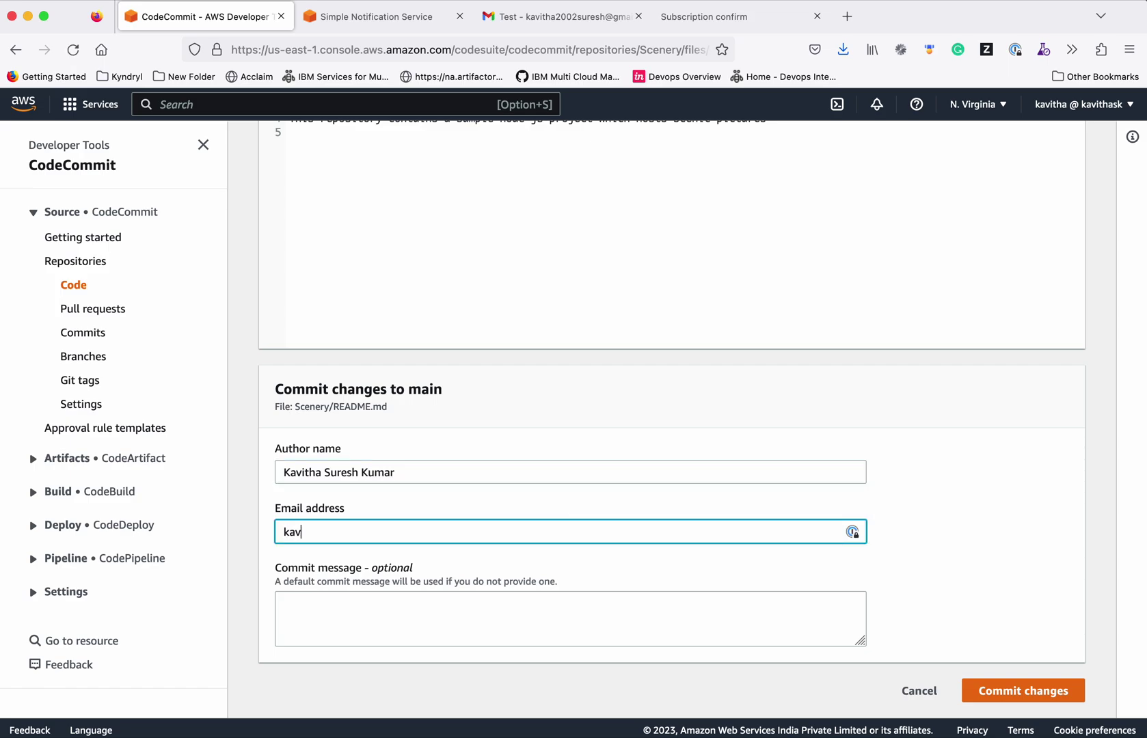
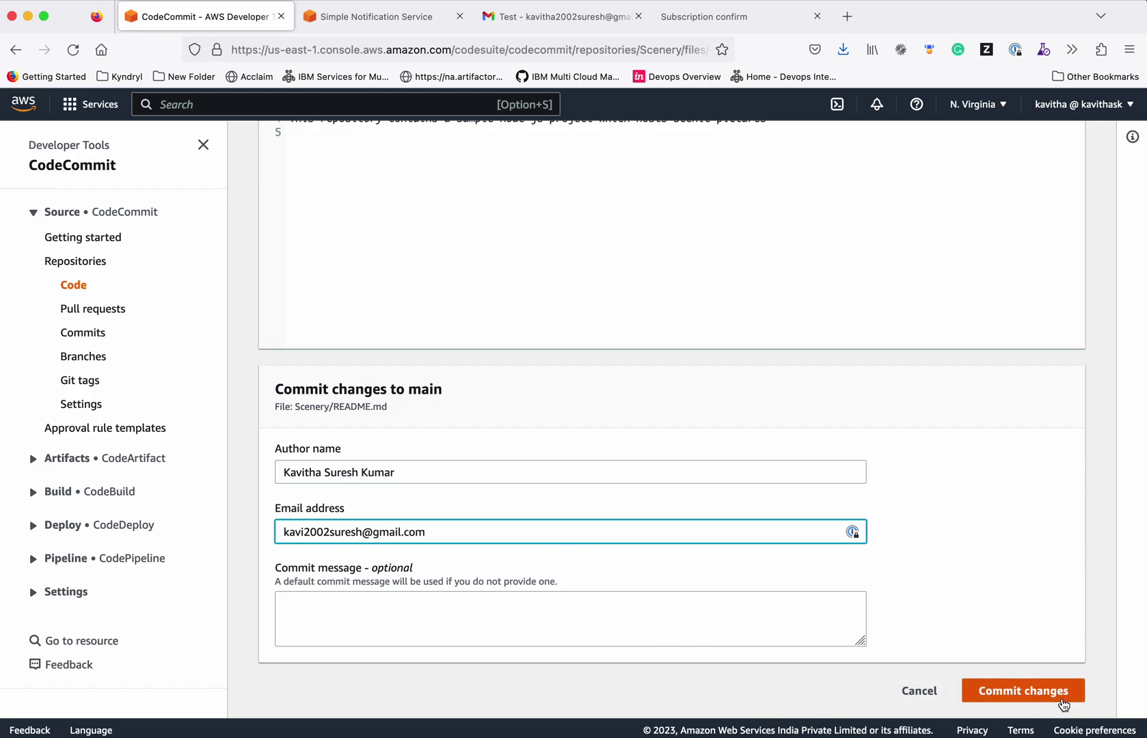
{"action": "left_click", "coordinate": [1063, 701]}
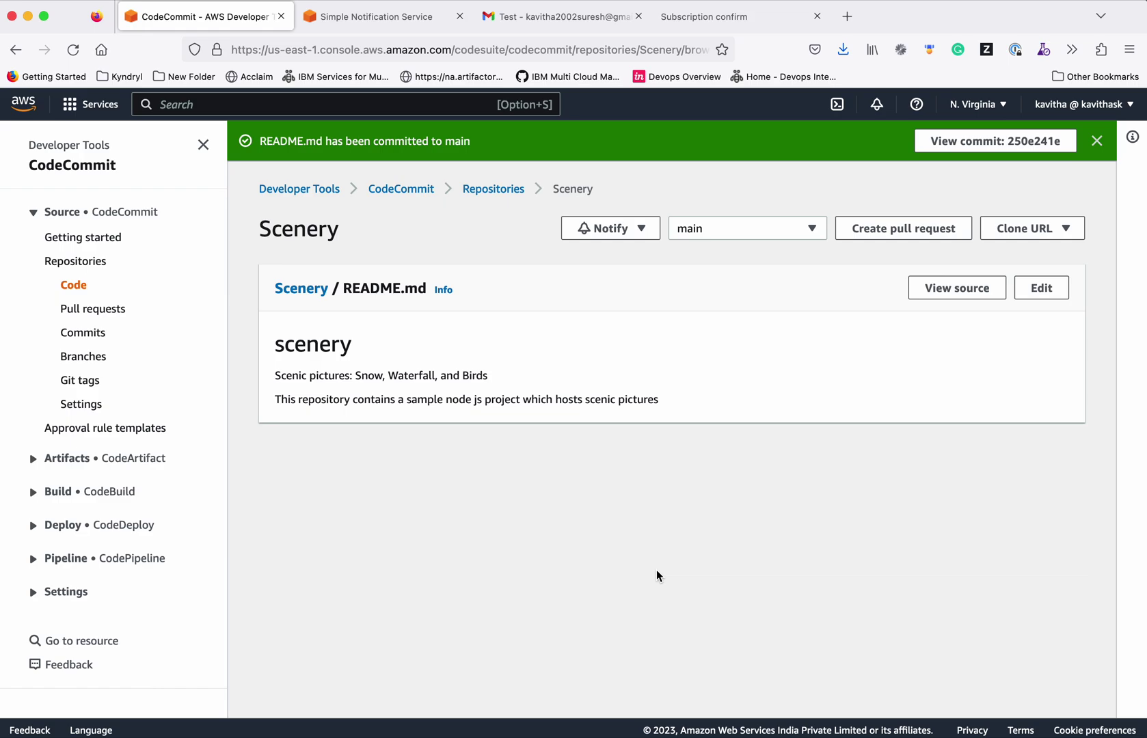
{"action": "left_click", "coordinate": [550, 20]}
- Refresh the Gmail inbox and open the new AWS Notification Message about the Scenery repository change
{"action": "left_click", "coordinate": [63, 216]}
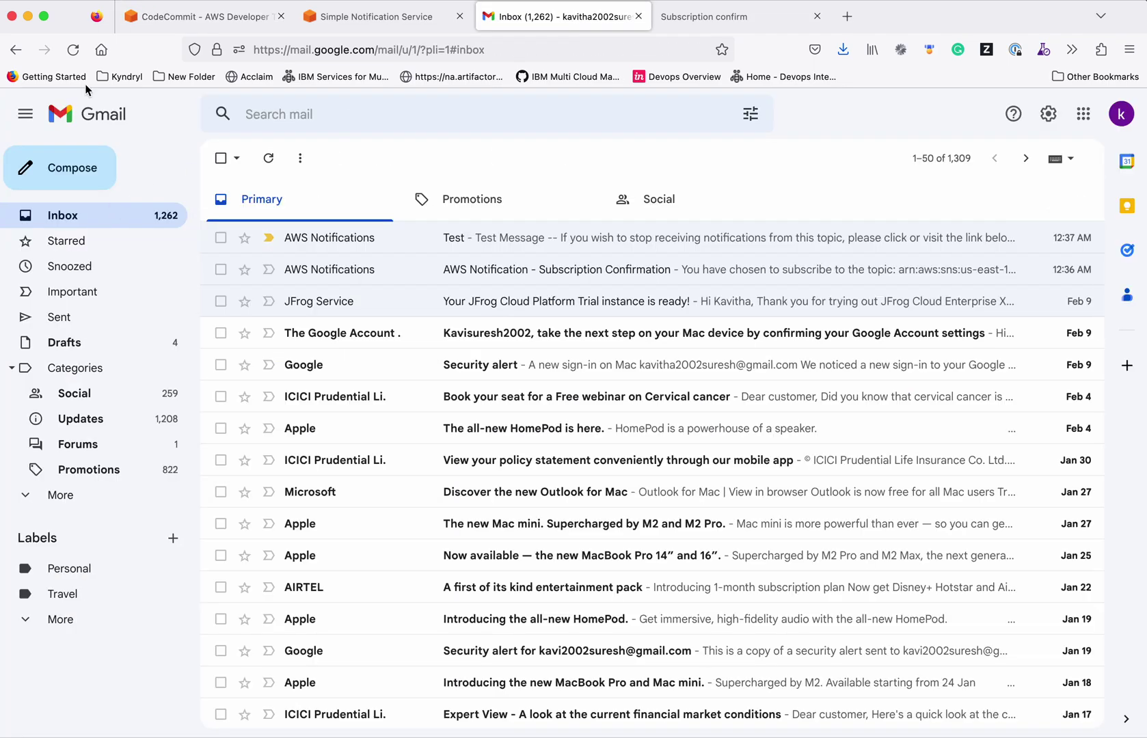
{"action": "left_click", "coordinate": [72, 50]}
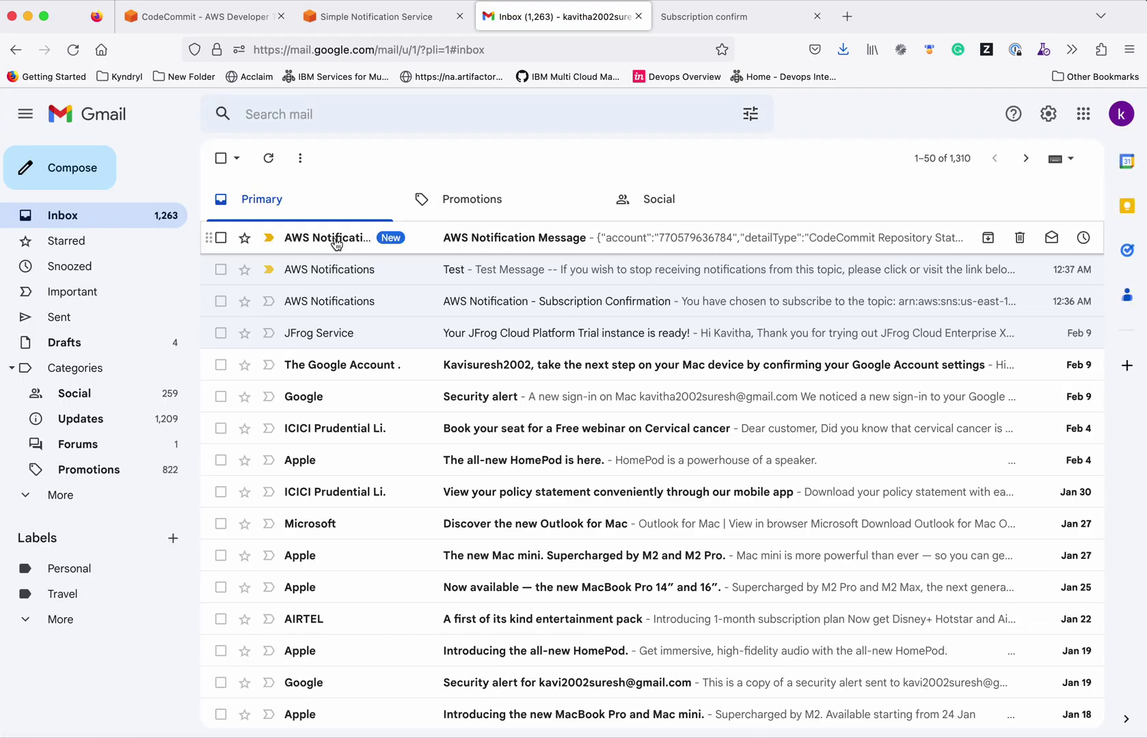
{"action": "left_click", "coordinate": [336, 237]}
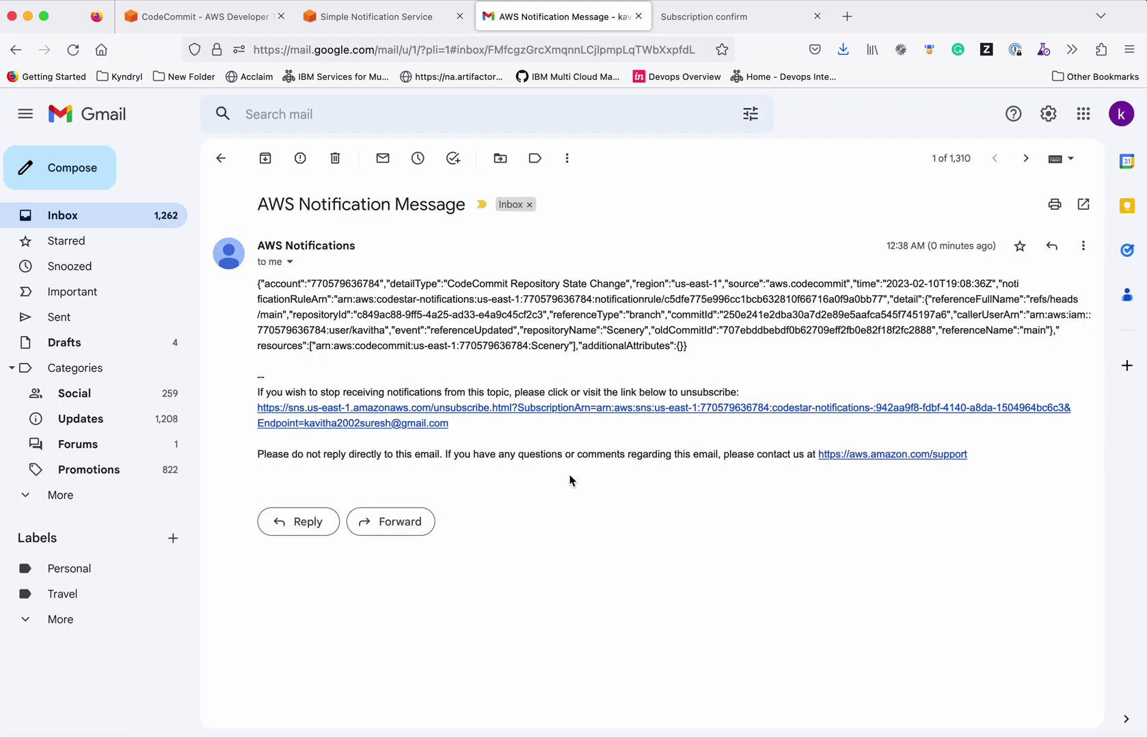